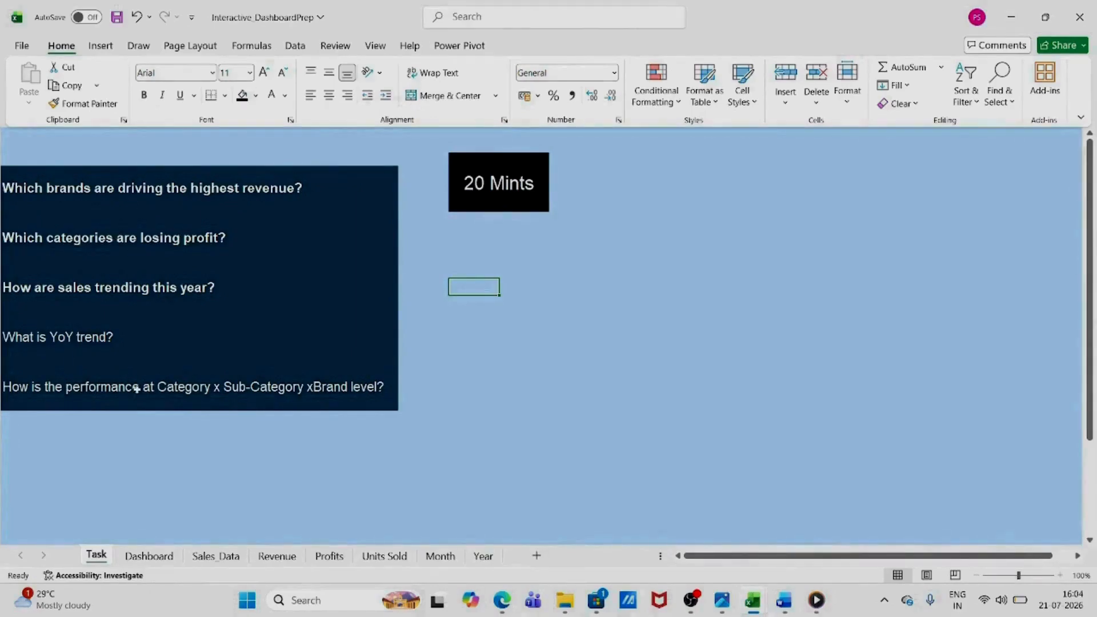
Review the finished Dashboard sheet and the pivot tables and charts behind it on the Revenue, Profits and Units Sold sheets
{"action": "left_click", "coordinate": [146, 557]}
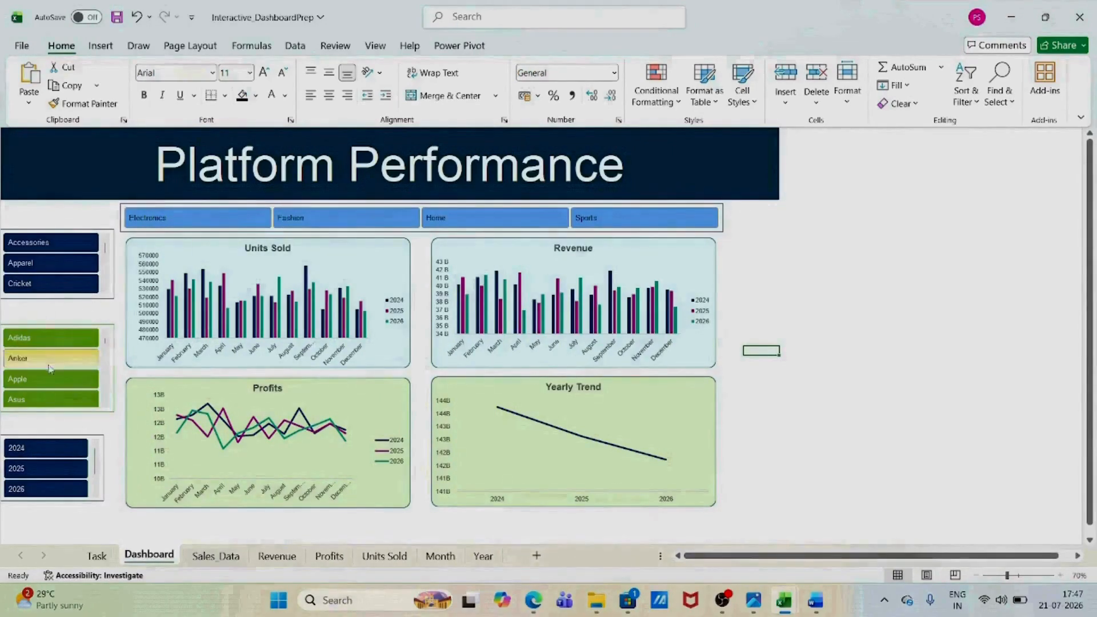
{"action": "left_click", "coordinate": [423, 346]}
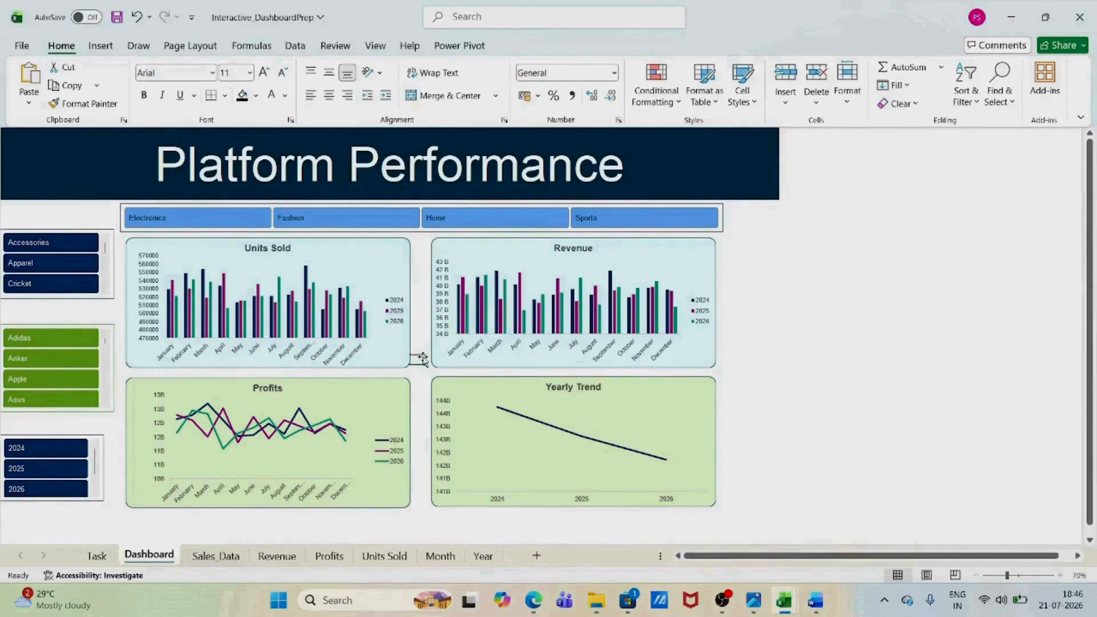
{"action": "left_click", "coordinate": [277, 556]}
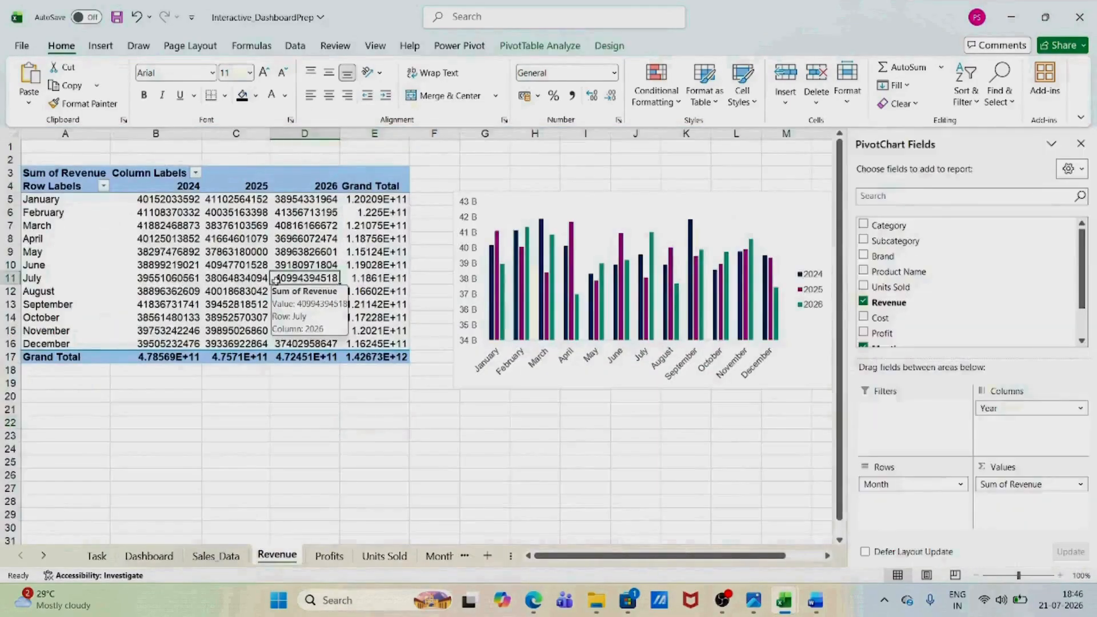
{"action": "left_click", "coordinate": [220, 420]}
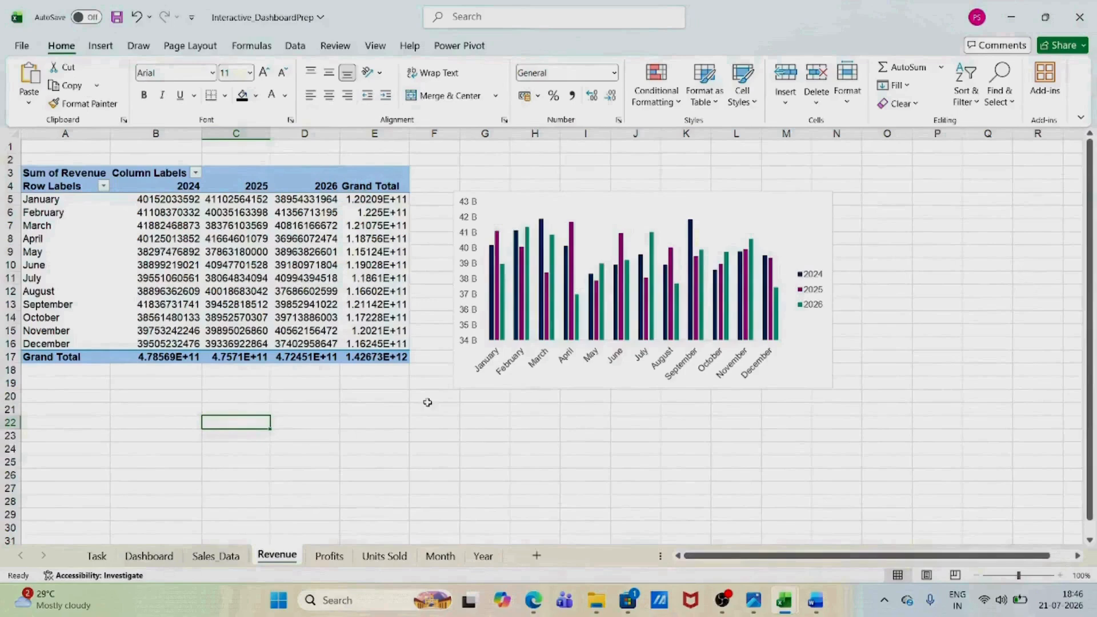
{"action": "left_click", "coordinate": [329, 556]}
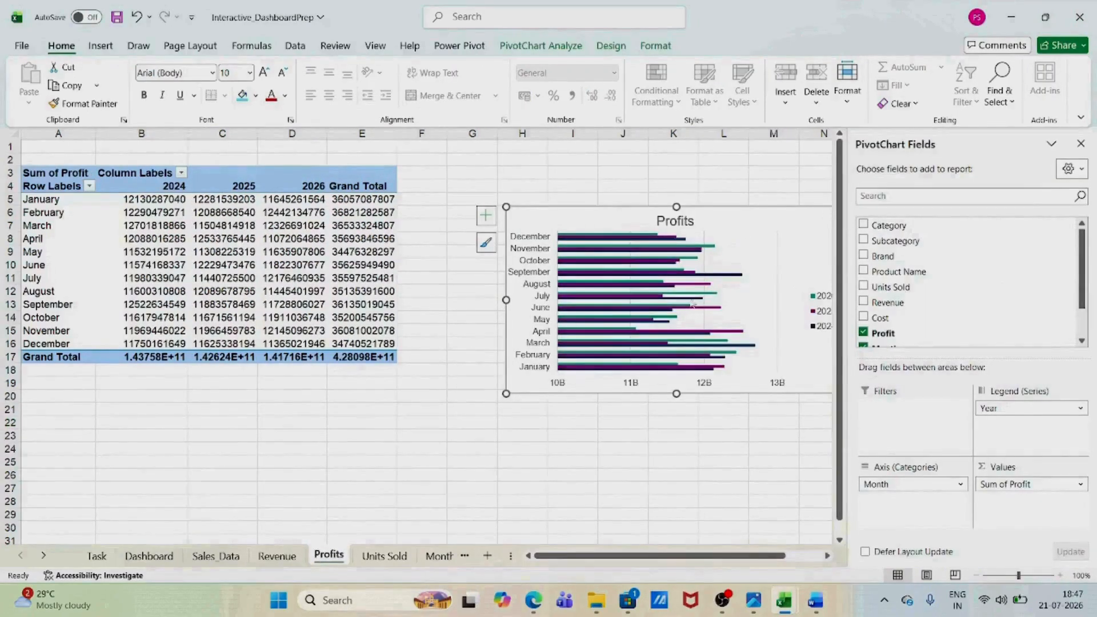
{"action": "mouse_move", "coordinate": [693, 306]}
{"action": "left_click", "coordinate": [385, 556]}
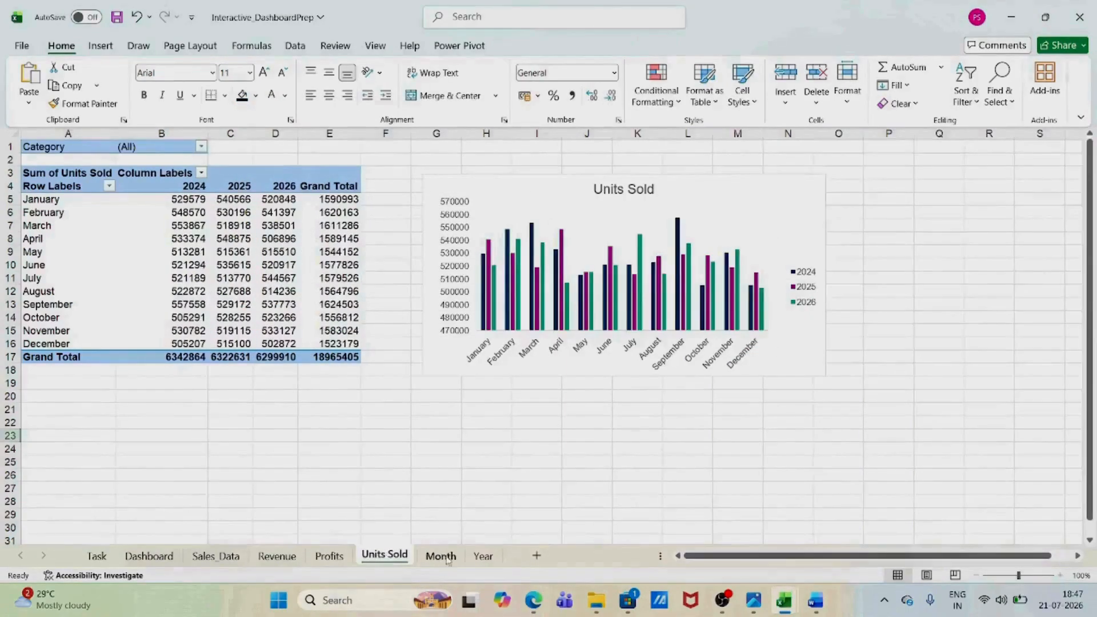
Compare the Revenue sheet's pivot table and chart with those on the Profits sheet
{"action": "left_click", "coordinate": [277, 556]}
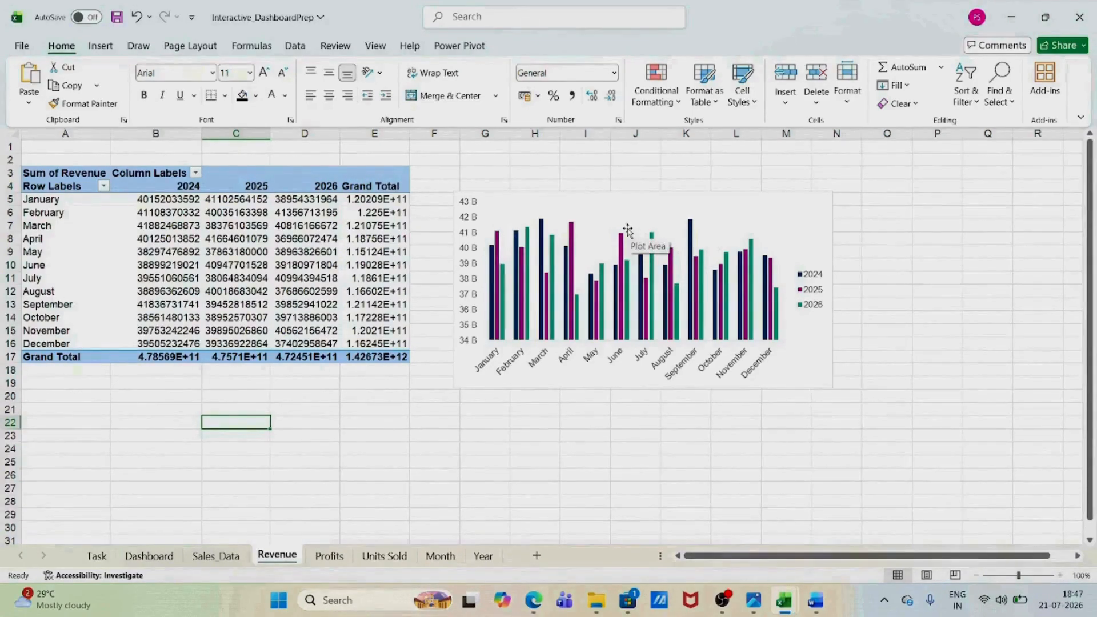
{"action": "key", "text": "ctrl+Page_Down"}
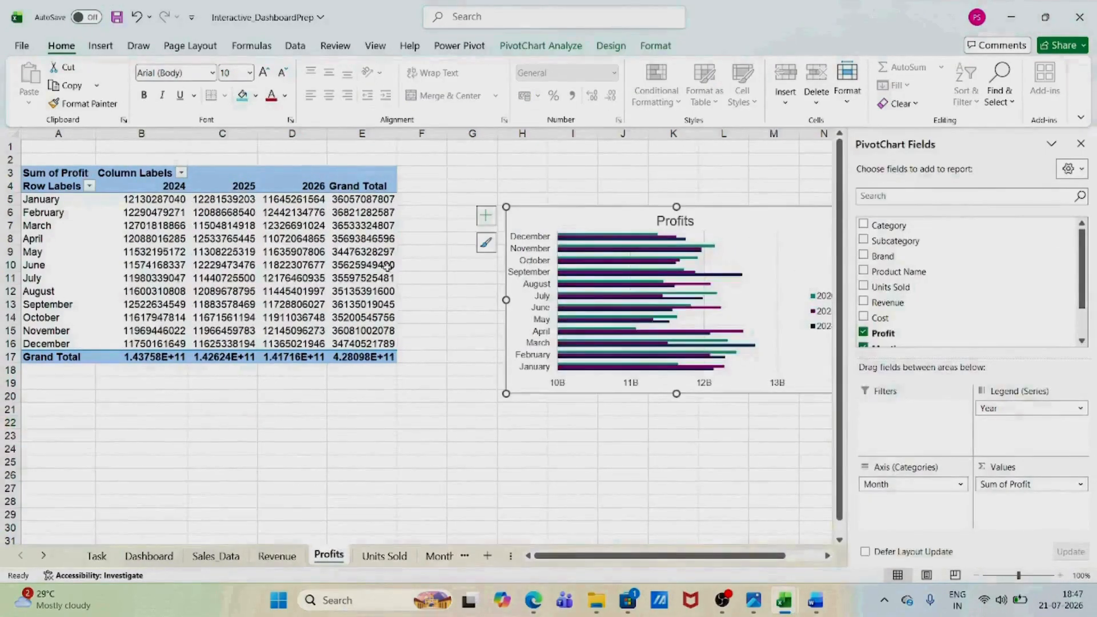
{"action": "mouse_move", "coordinate": [648, 244]}
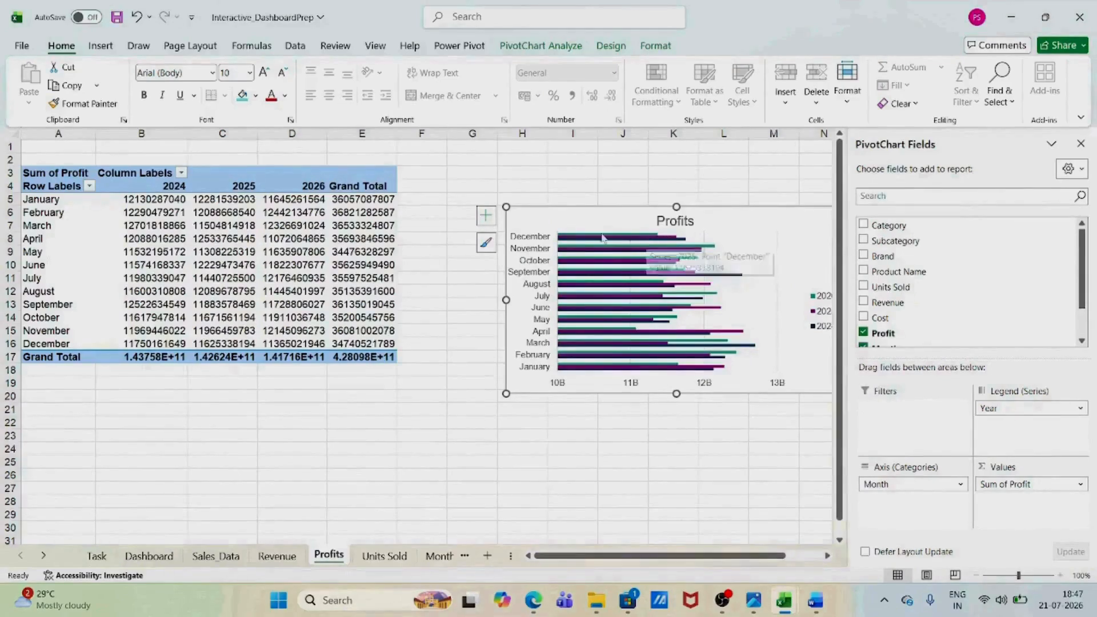
{"action": "mouse_move", "coordinate": [305, 213]}
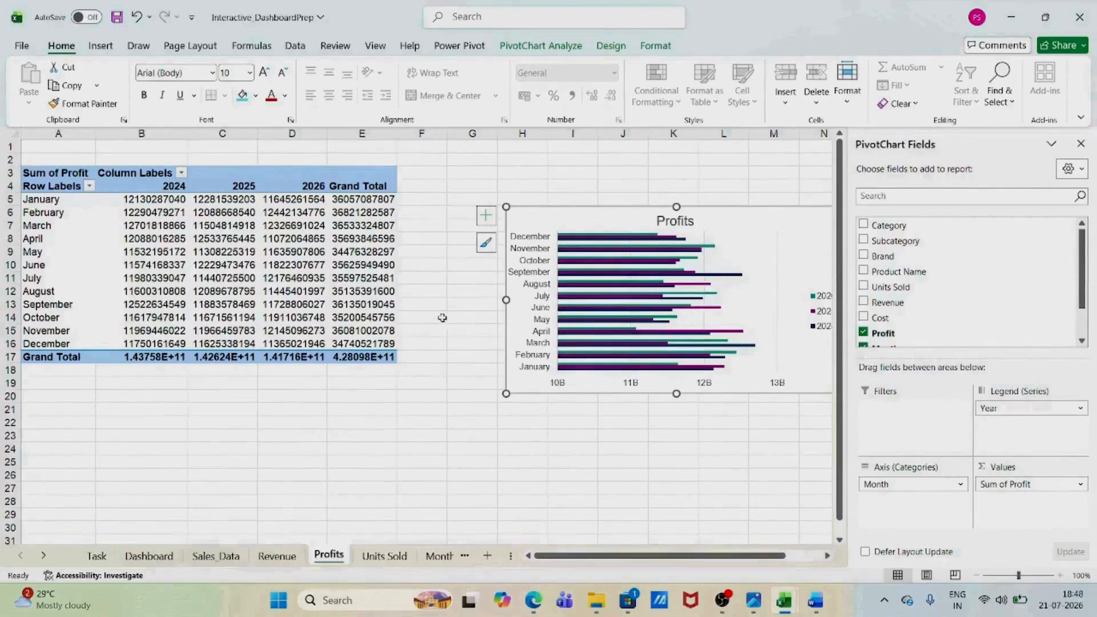
{"action": "left_click", "coordinate": [277, 557]}
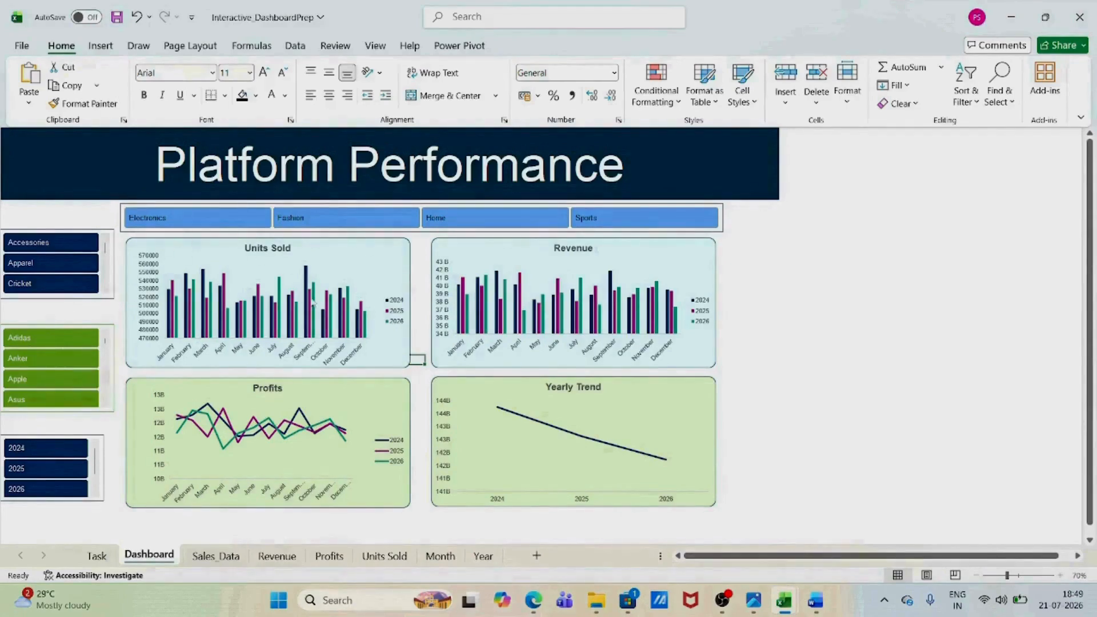
Filter the dashboard to the Fashion category, the Shoes subcategory and the year 2025 using the slicers
{"action": "left_click", "coordinate": [309, 219]}
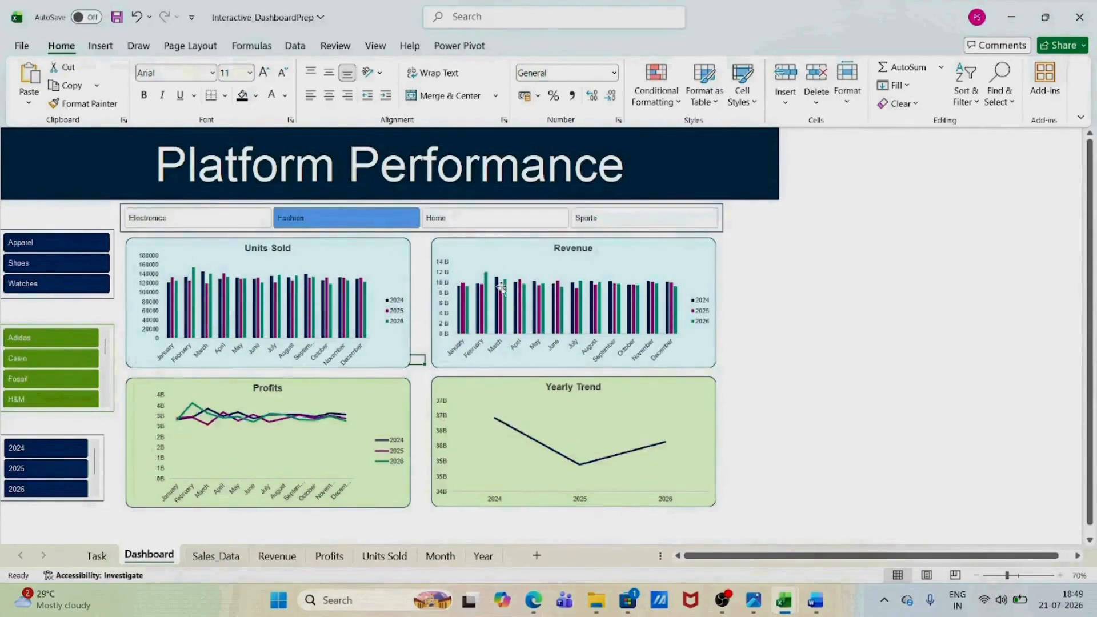
{"action": "left_click", "coordinate": [60, 264]}
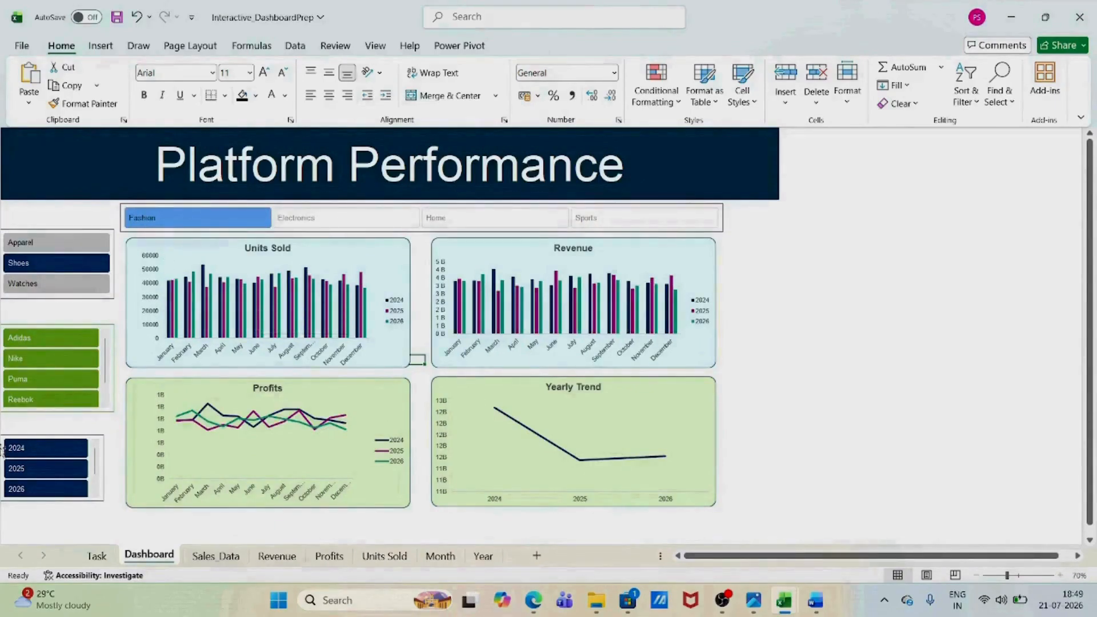
{"action": "left_click", "coordinate": [23, 468]}
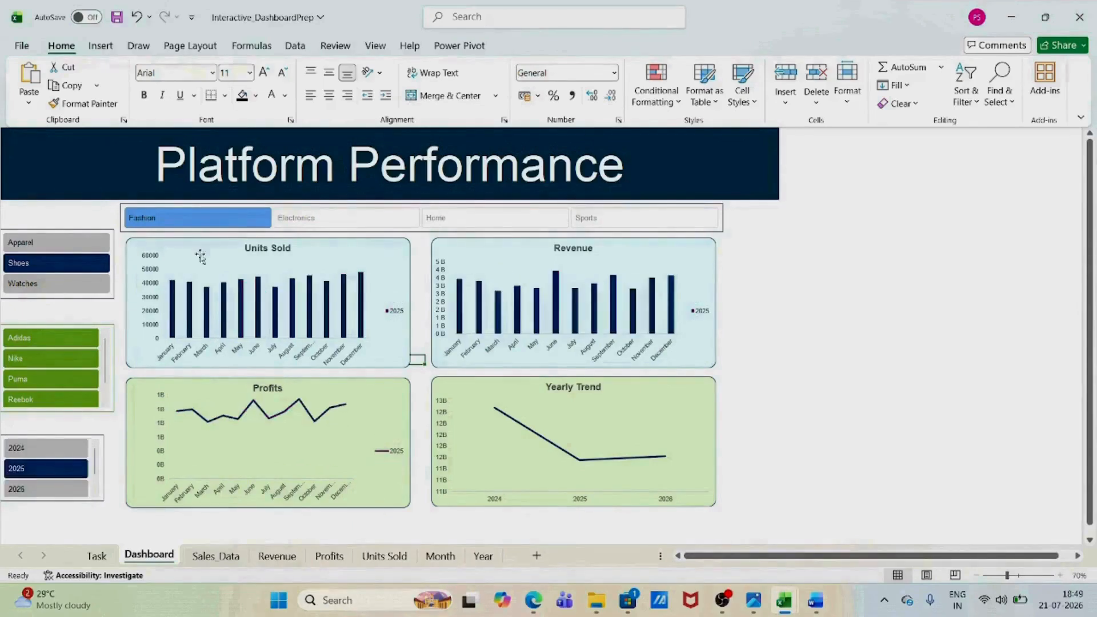
Check how the slicer selections filter the pivot tables and charts on the Revenue, Profits and Units Sold sheets
{"action": "left_click", "coordinate": [270, 556]}
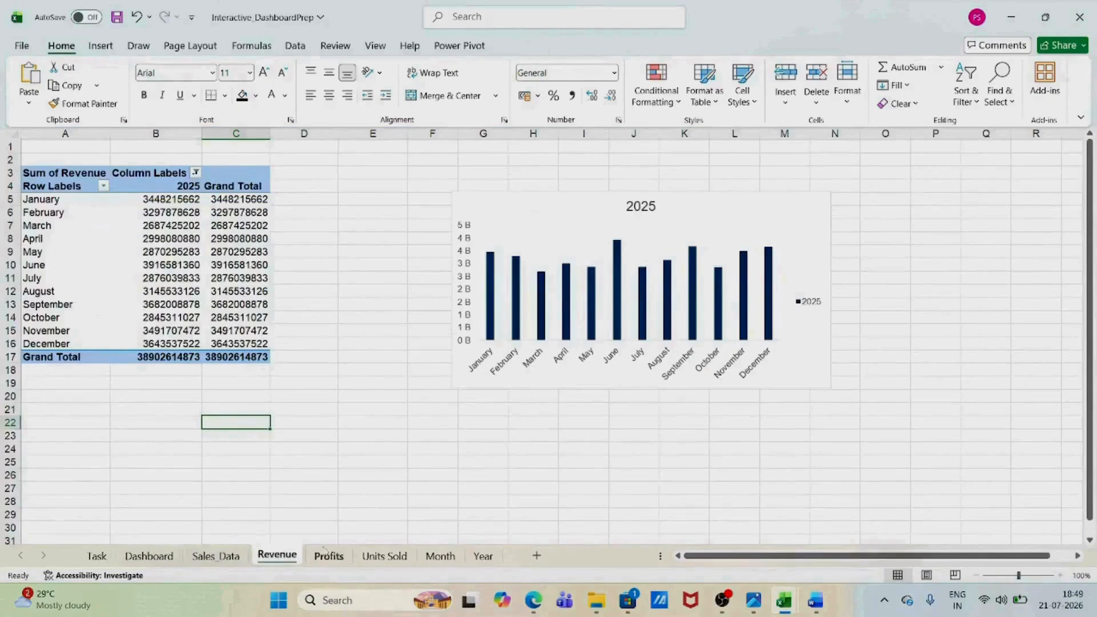
{"action": "left_click", "coordinate": [330, 557]}
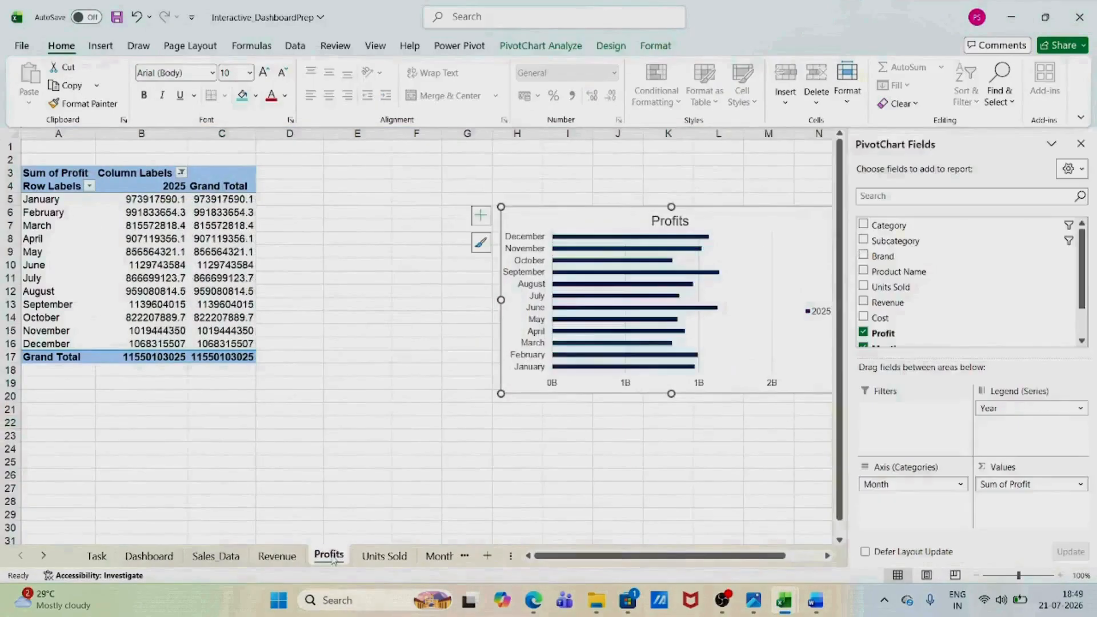
{"action": "left_click", "coordinate": [385, 556]}
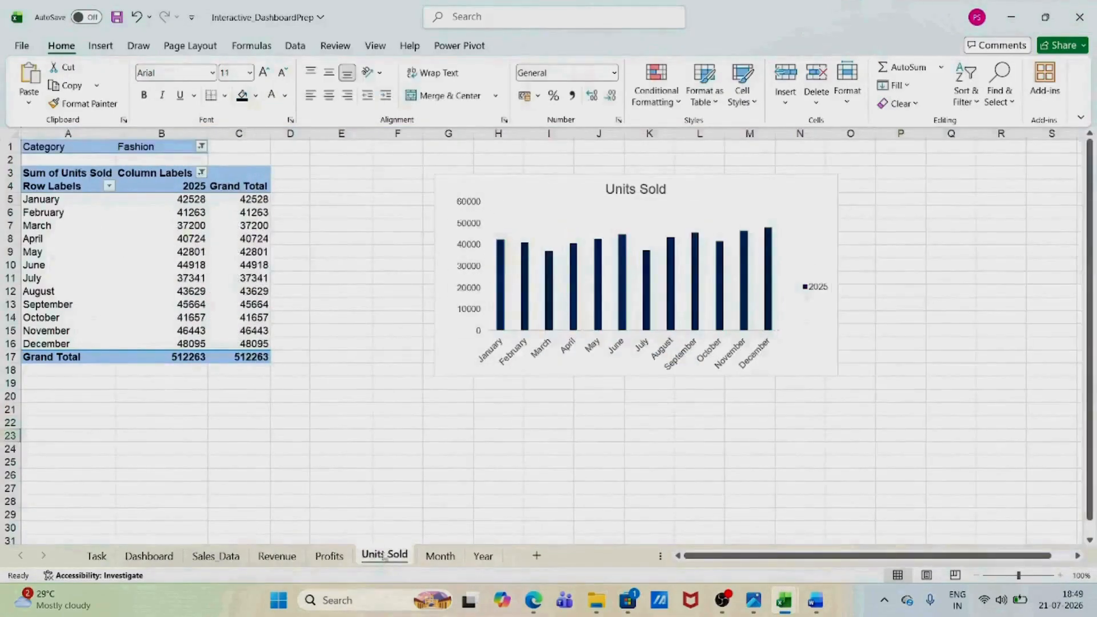
{"action": "left_click", "coordinate": [329, 556]}
{"action": "left_click", "coordinate": [276, 557]}
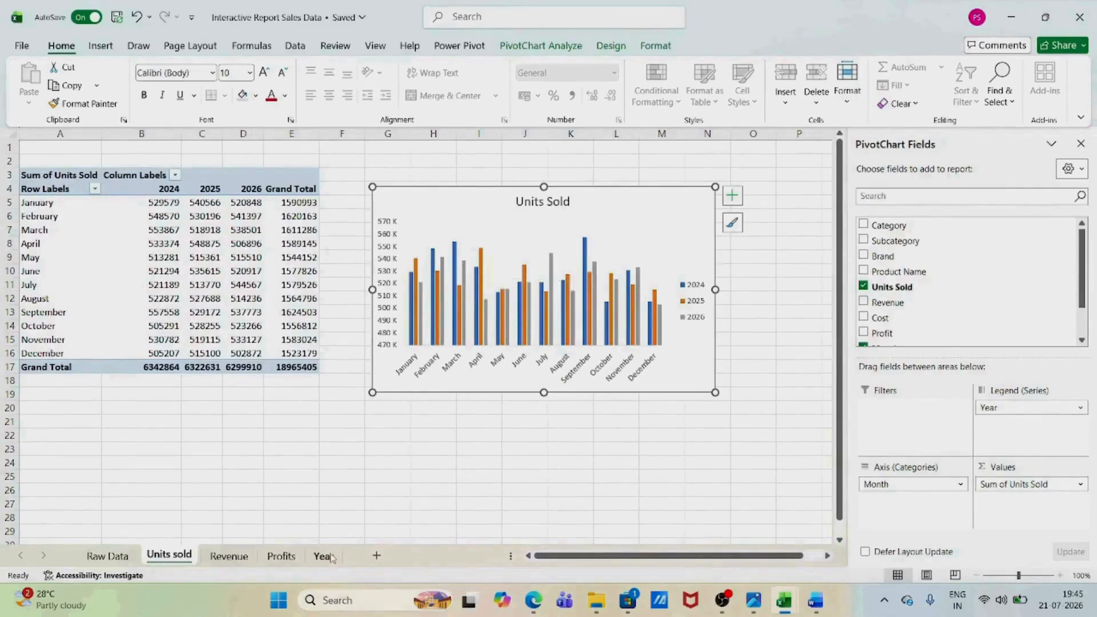
Add a new worksheet to the Interactive Report Sales Data workbook and name it Dashboard
{"action": "left_click", "coordinate": [377, 556]}
{"action": "double_click", "coordinate": [223, 555]}
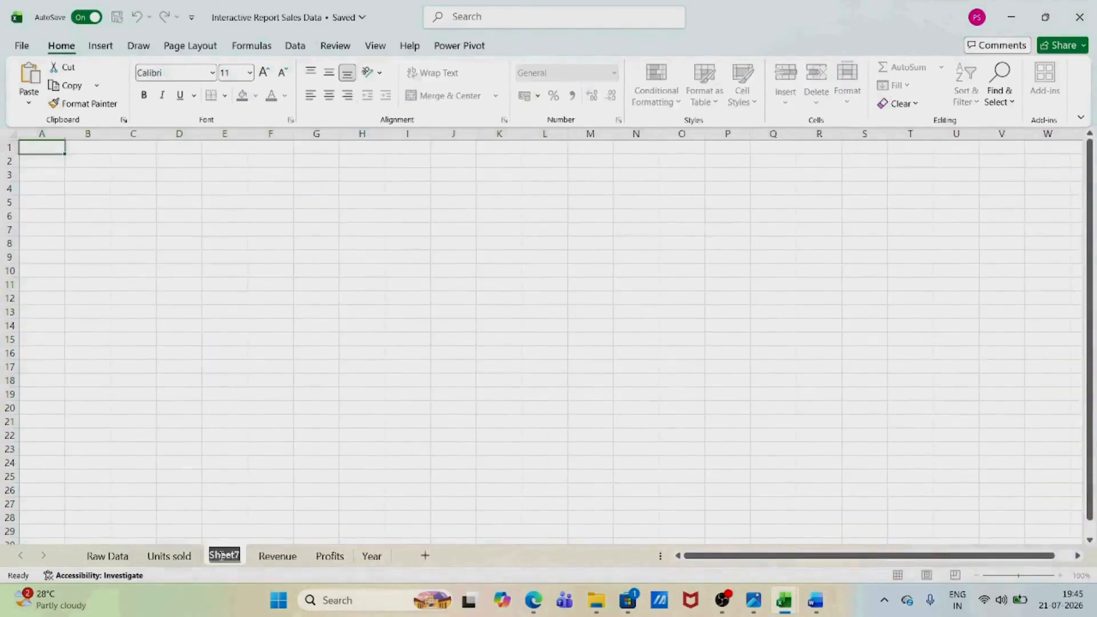
{"action": "type", "text": "Dashboard"}
{"action": "key", "text": "Return"}
{"action": "left_click", "coordinate": [252, 301]}
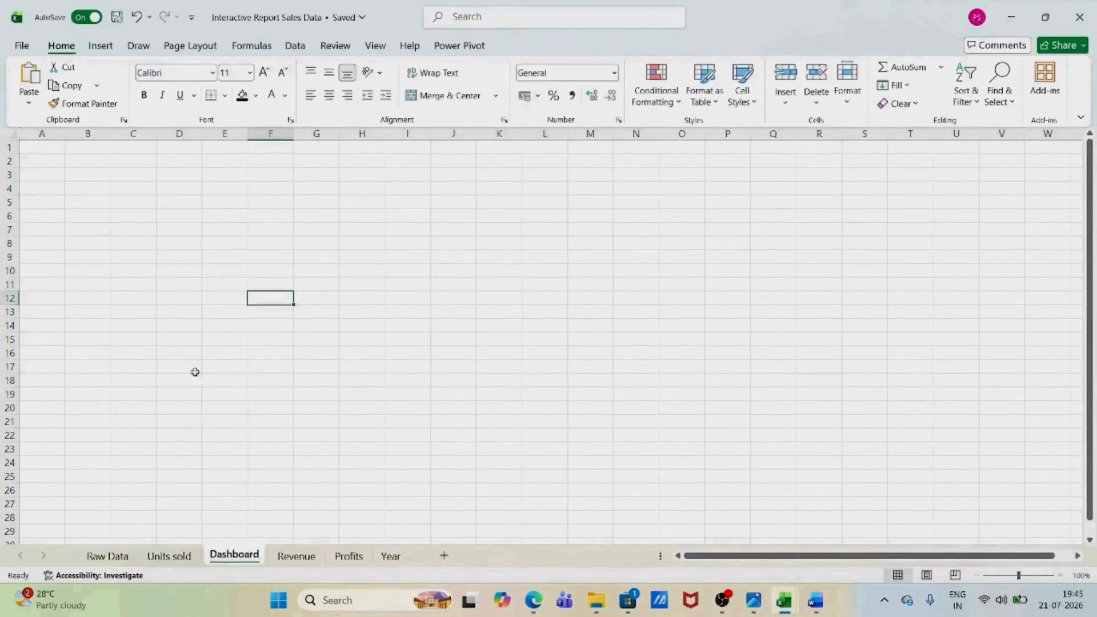
Fill the header band A1:V6 on the Dashboard sheet black and move the Revenue chart level with the Units Sold chart
{"action": "left_click", "coordinate": [167, 562]}
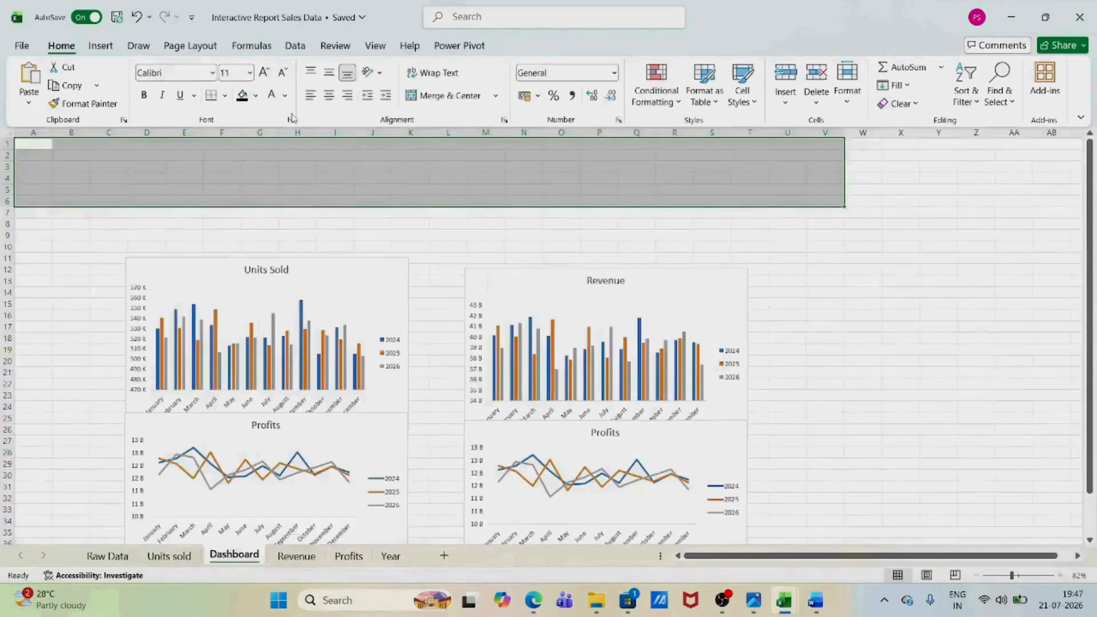
{"action": "left_click", "coordinate": [241, 96]}
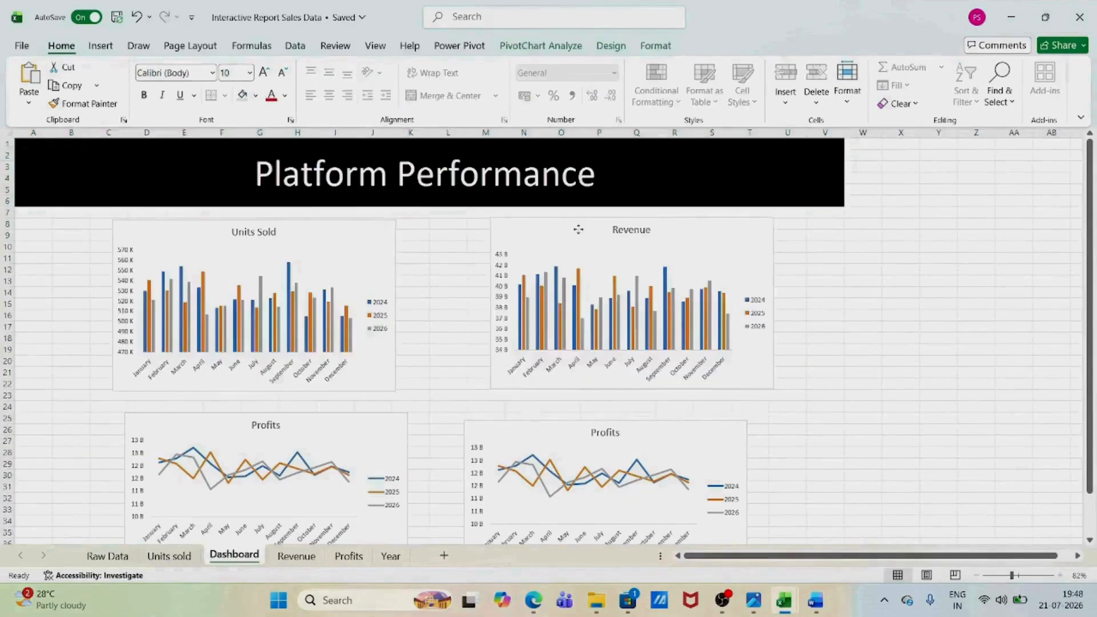
{"action": "left_click_drag", "start_coordinate": [575, 228], "coordinate": [623, 252]}
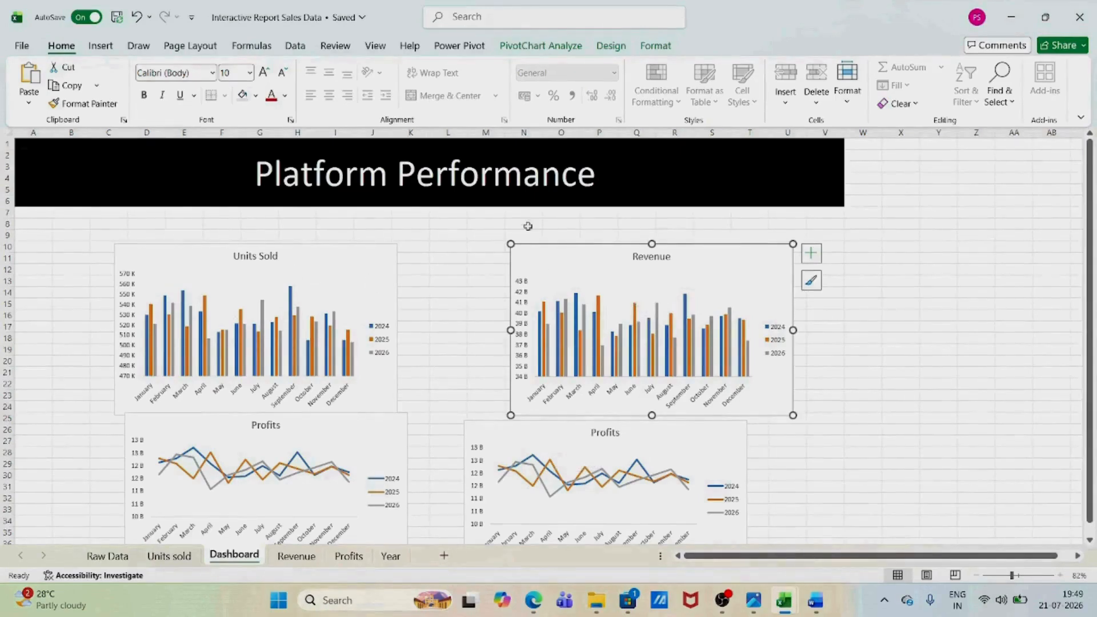
Insert slicers for Category, Subcategory, Brand and Year from the Units Sold chart
{"action": "left_click", "coordinate": [288, 258]}
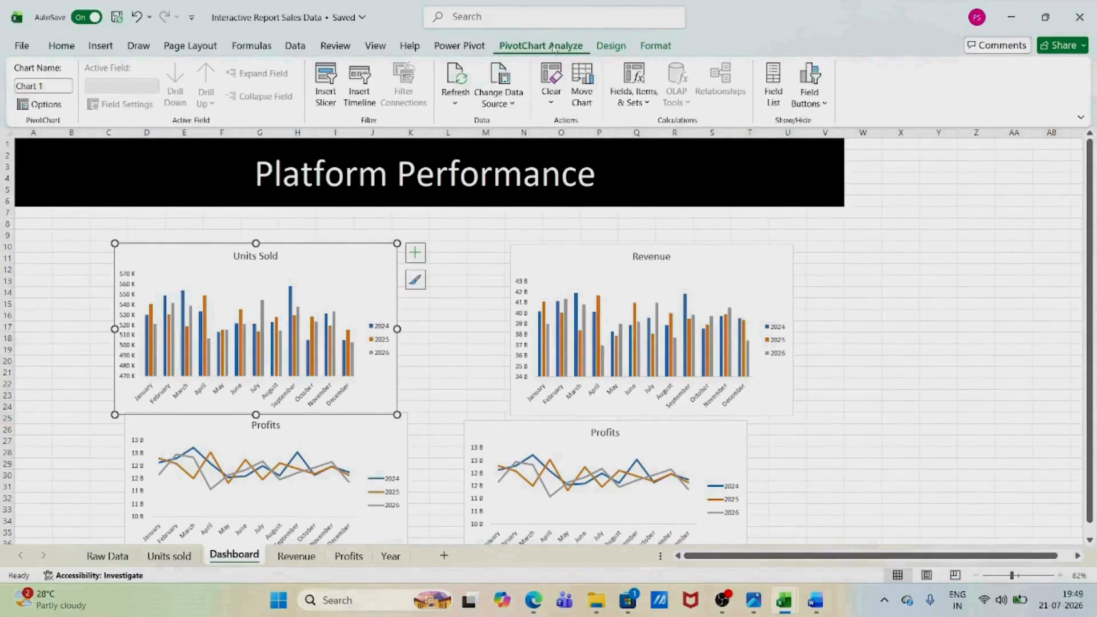
{"action": "left_click", "coordinate": [327, 97]}
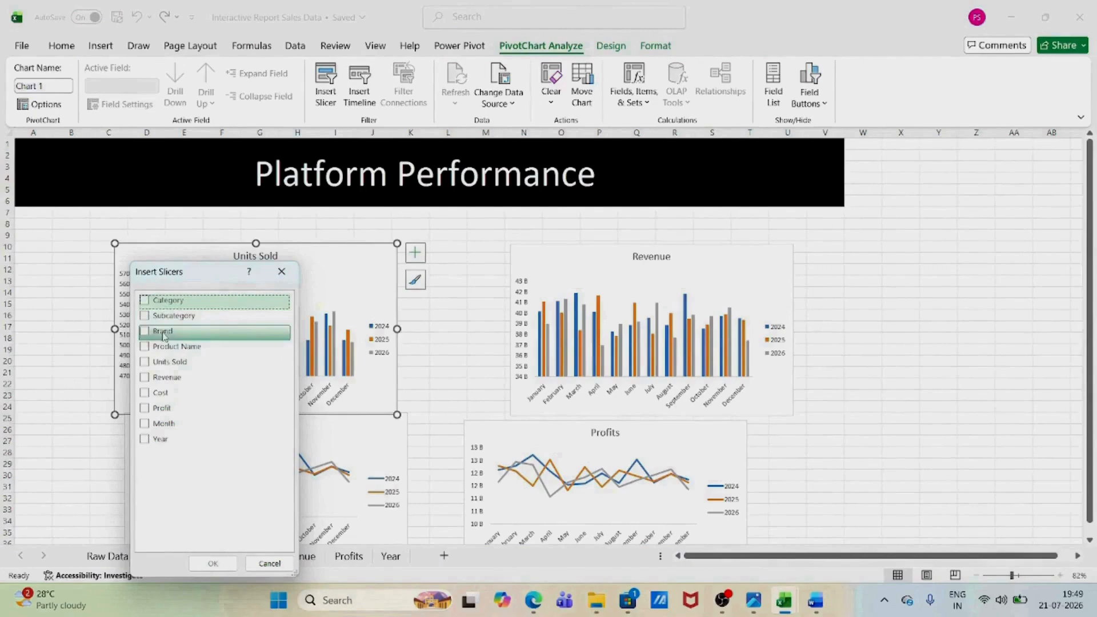
{"action": "left_click", "coordinate": [161, 440]}
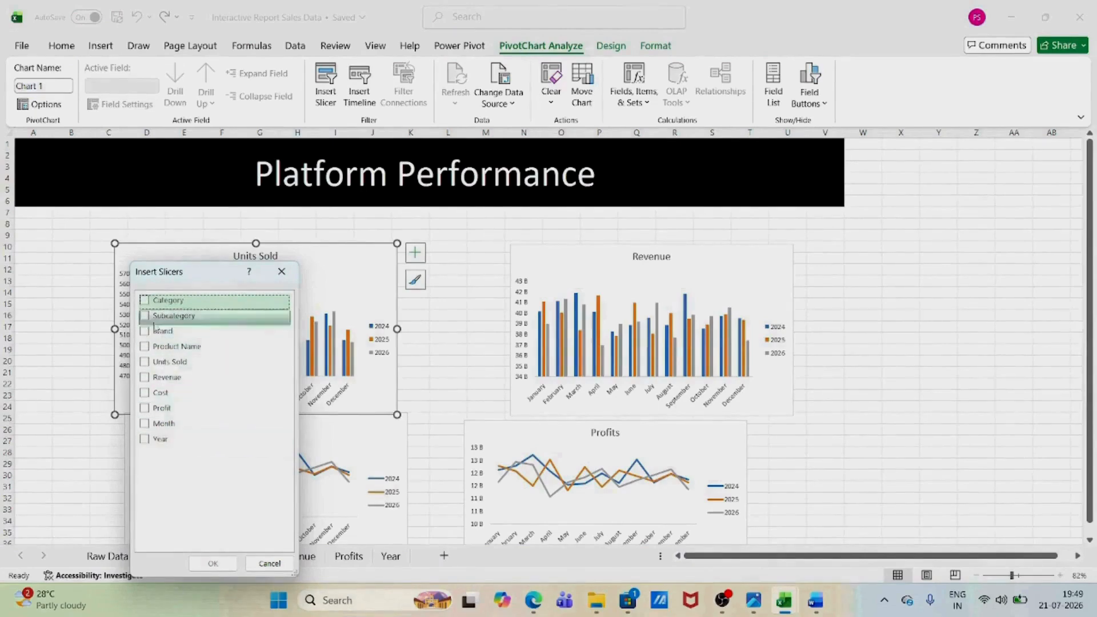
{"action": "key", "text": "Return"}
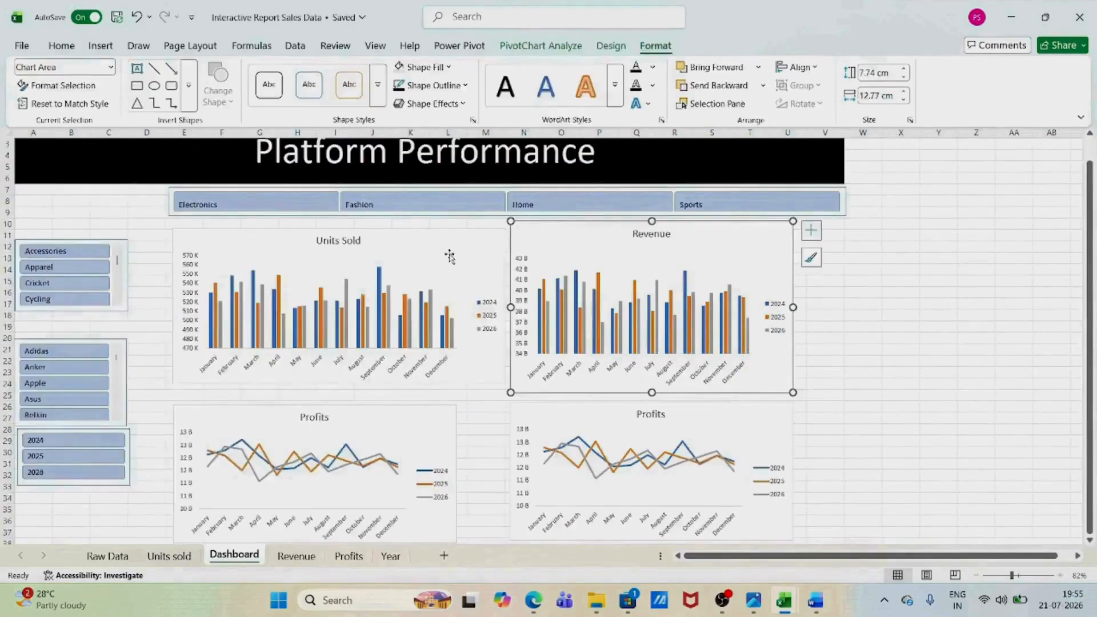
Resize the Revenue chart to the Units Sold chart's 6.97 cm height and give the Units Sold chart a black outline
{"action": "left_click", "coordinate": [867, 72]}
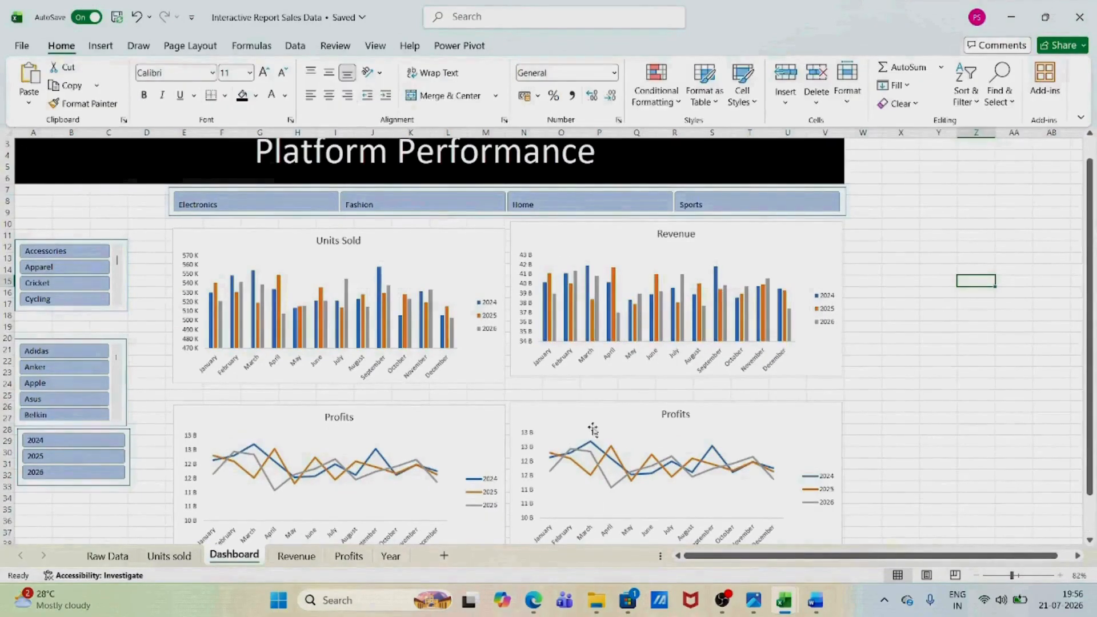
{"action": "left_click", "coordinate": [423, 249]}
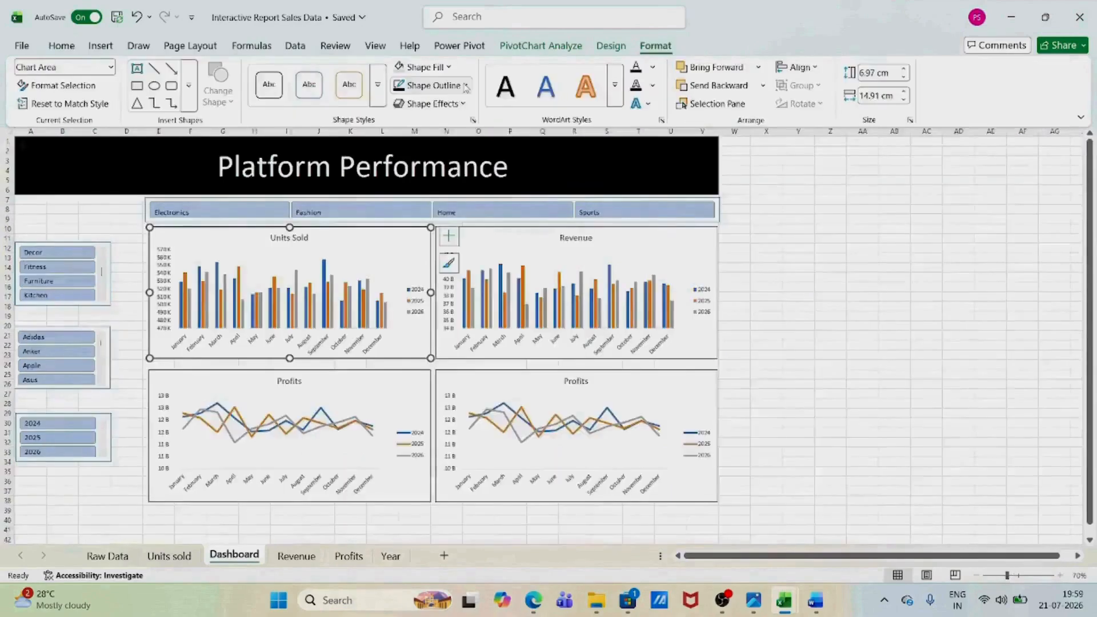
Select the subcategory, brand and year slicers together and display their shared slicer formatting options
{"action": "left_click", "coordinate": [126, 251]}
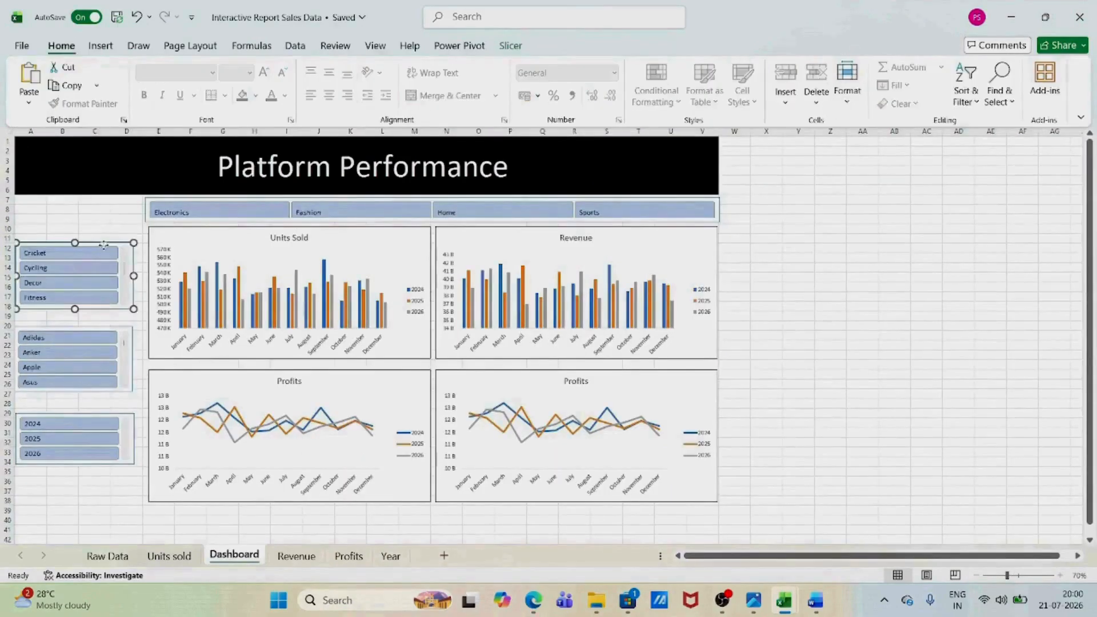
{"action": "left_click", "coordinate": [119, 339], "text": "ctrl"}
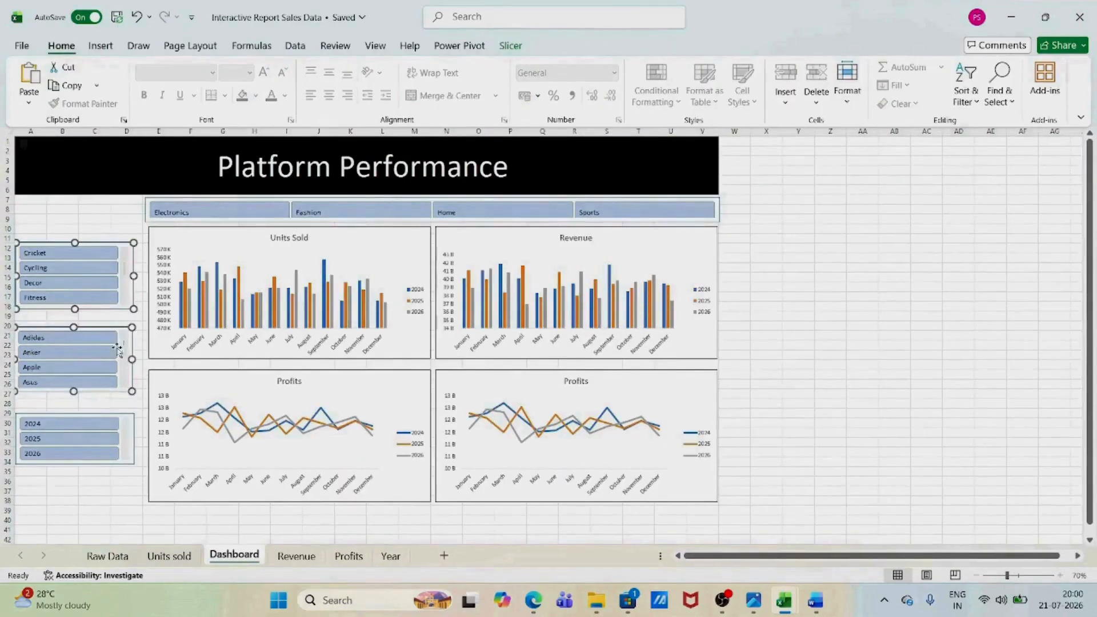
{"action": "left_click", "coordinate": [97, 416], "text": "ctrl"}
{"action": "left_click", "coordinate": [512, 46]}
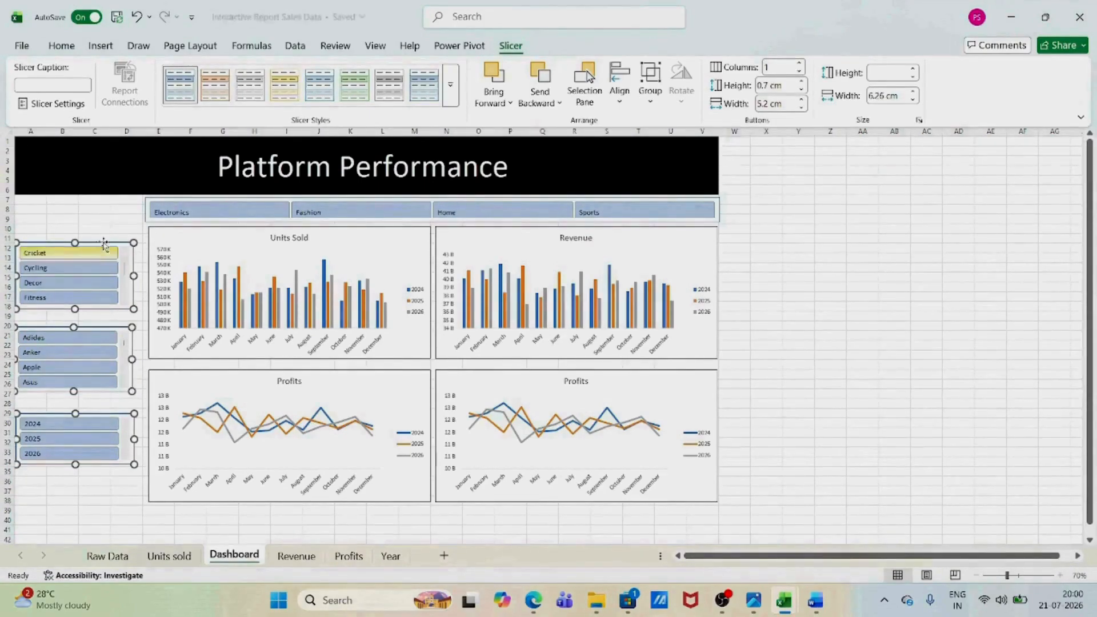
{"action": "key", "text": "Escape"}
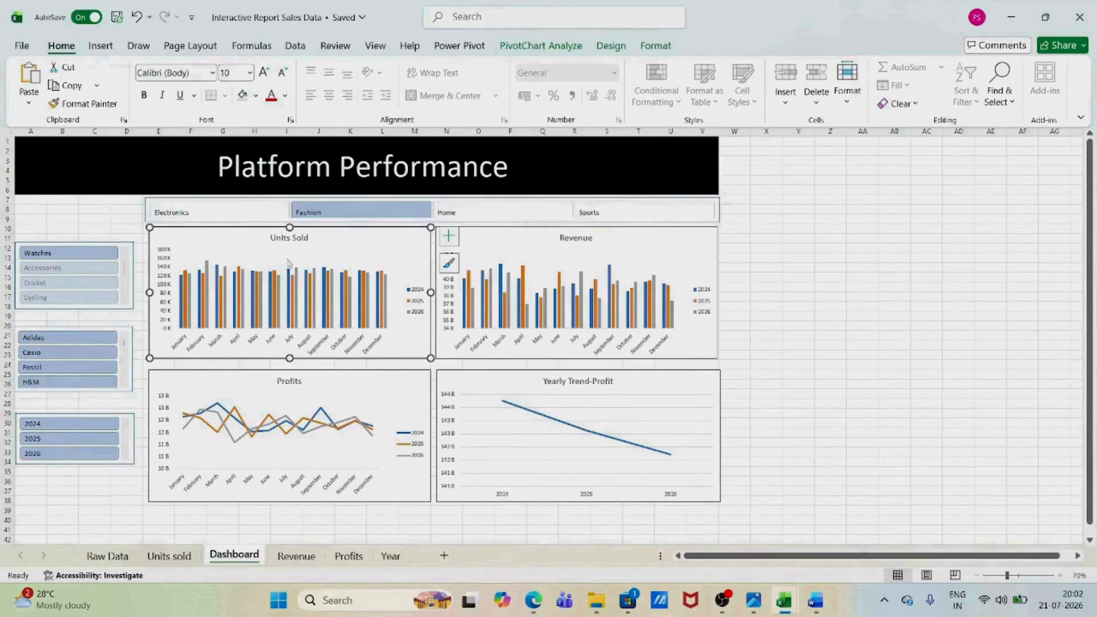
Test the category slicer by filtering to Electronics, Fashion and Home in turn
{"action": "left_click", "coordinate": [254, 213]}
{"action": "left_click", "coordinate": [350, 213]}
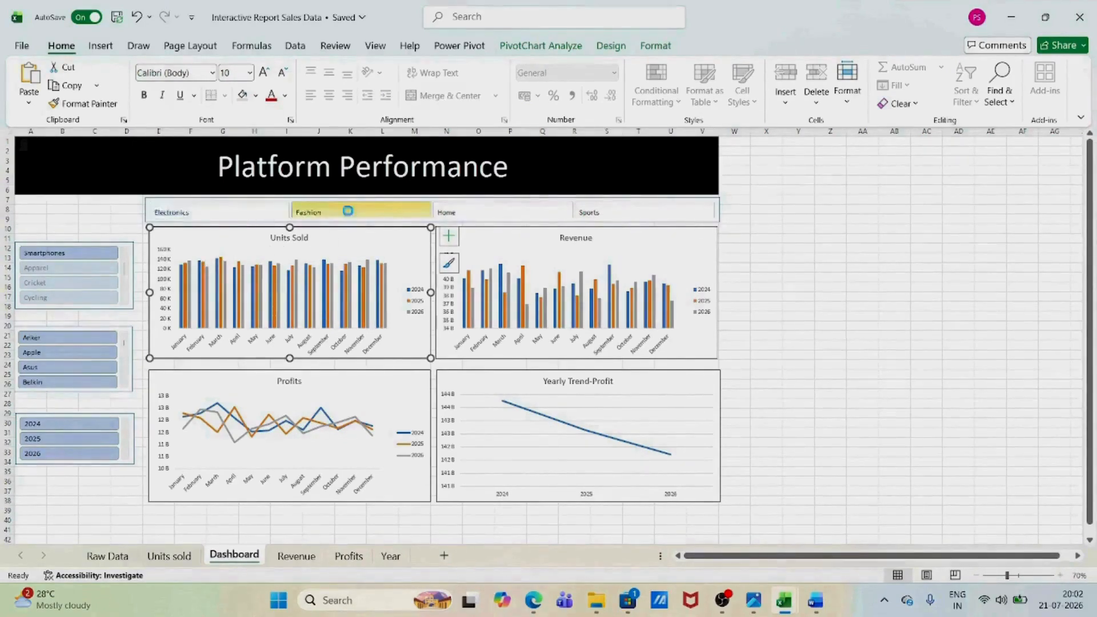
{"action": "left_click", "coordinate": [503, 213]}
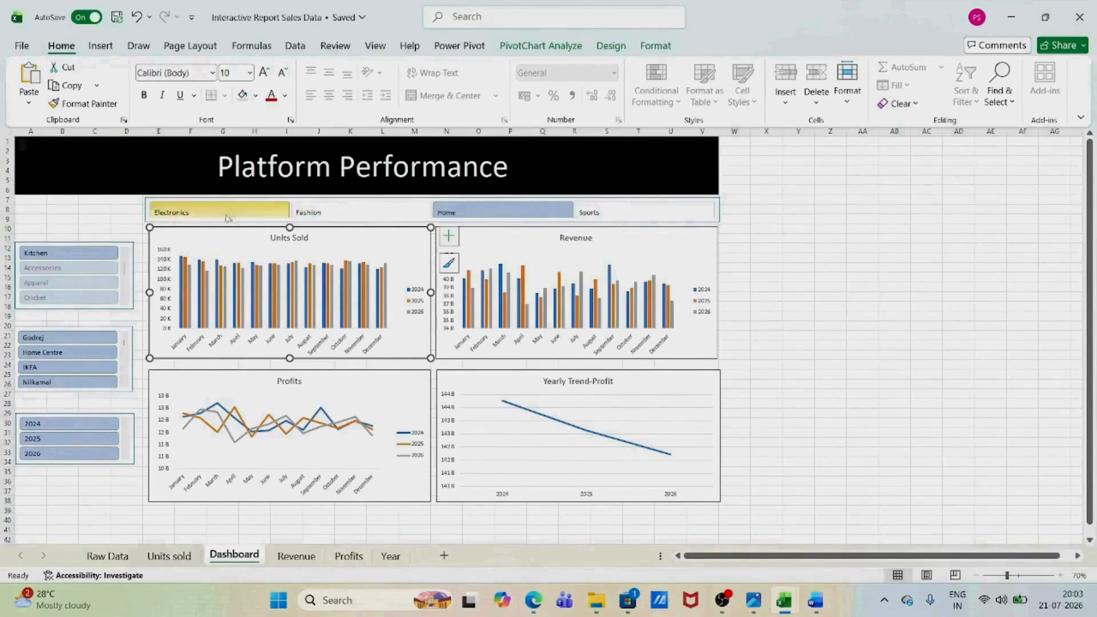
Test the subcategory and brand slicers by filtering the Home category to Furniture and the IKEA brand
{"action": "left_click", "coordinate": [76, 306]}
{"action": "left_click", "coordinate": [77, 306]}
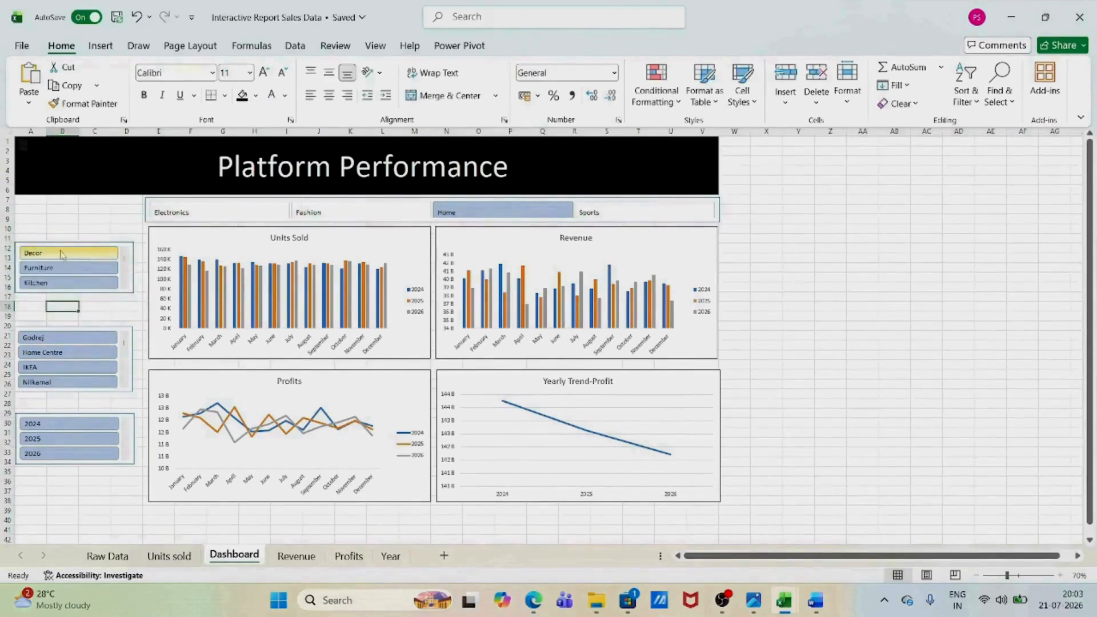
{"action": "left_click", "coordinate": [67, 269]}
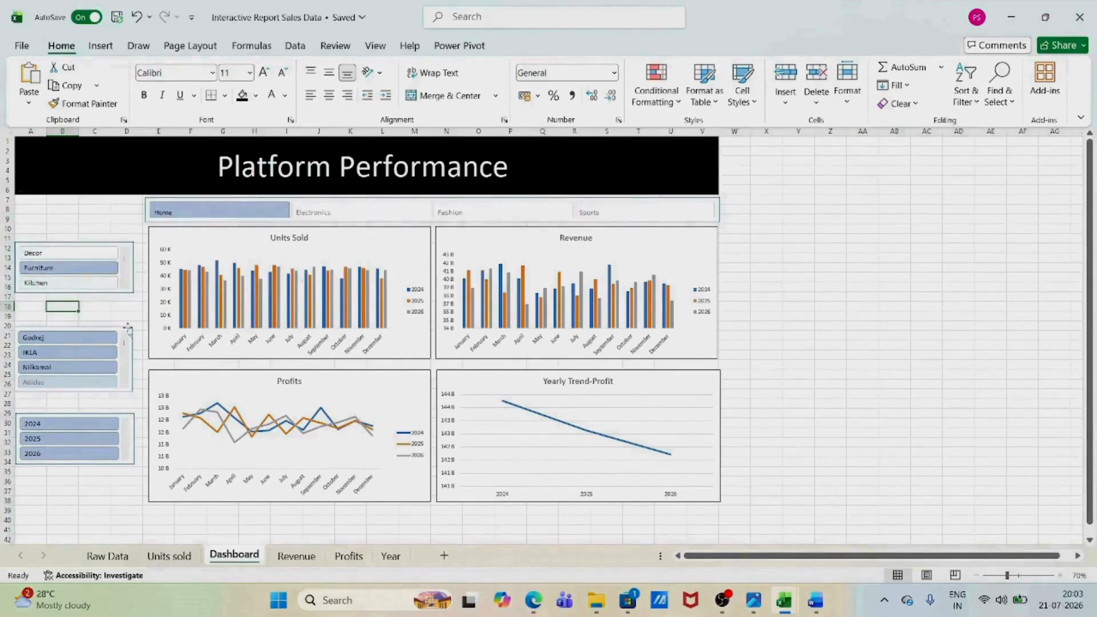
{"action": "left_click", "coordinate": [73, 354]}
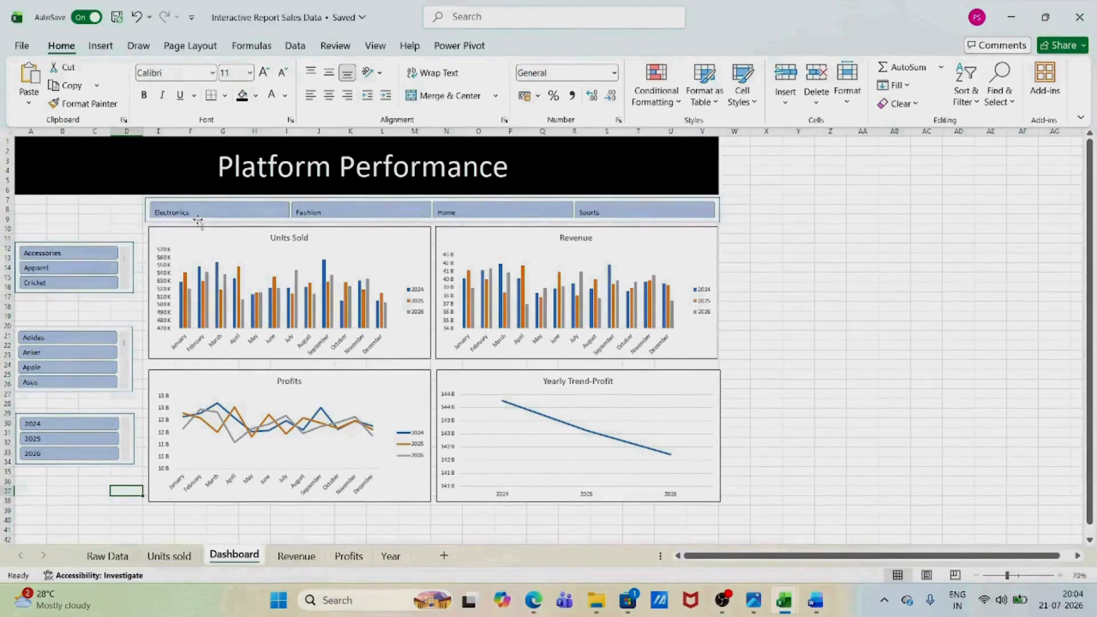
Connect the category slicer to the Profits, Revenue and Year pivot tables as well as Units sold
{"action": "right_click", "coordinate": [198, 222]}
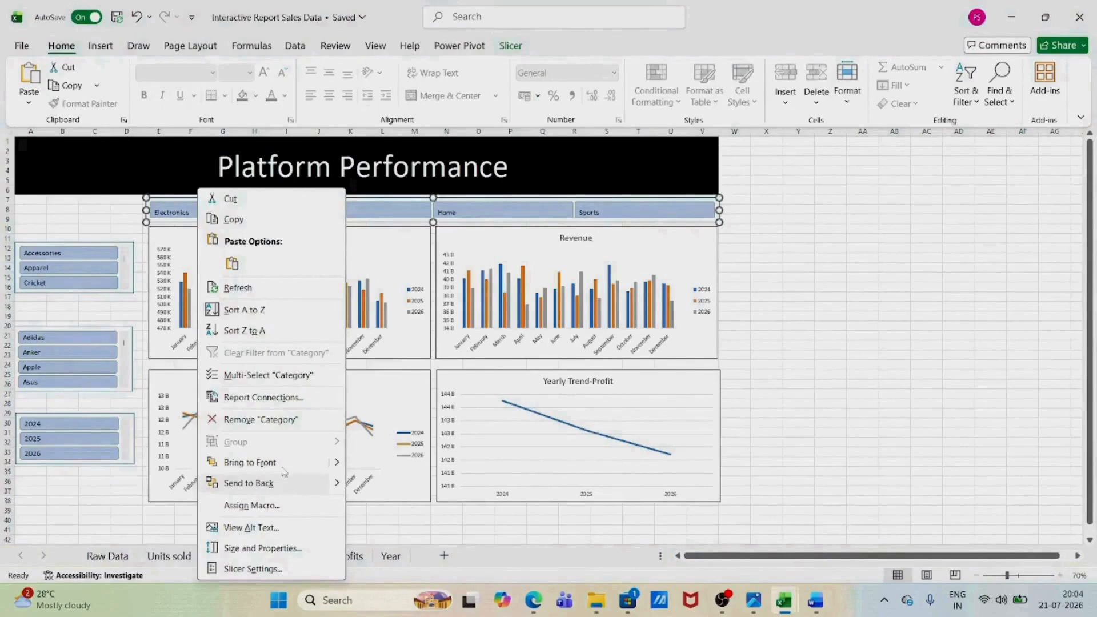
{"action": "left_click", "coordinate": [271, 398]}
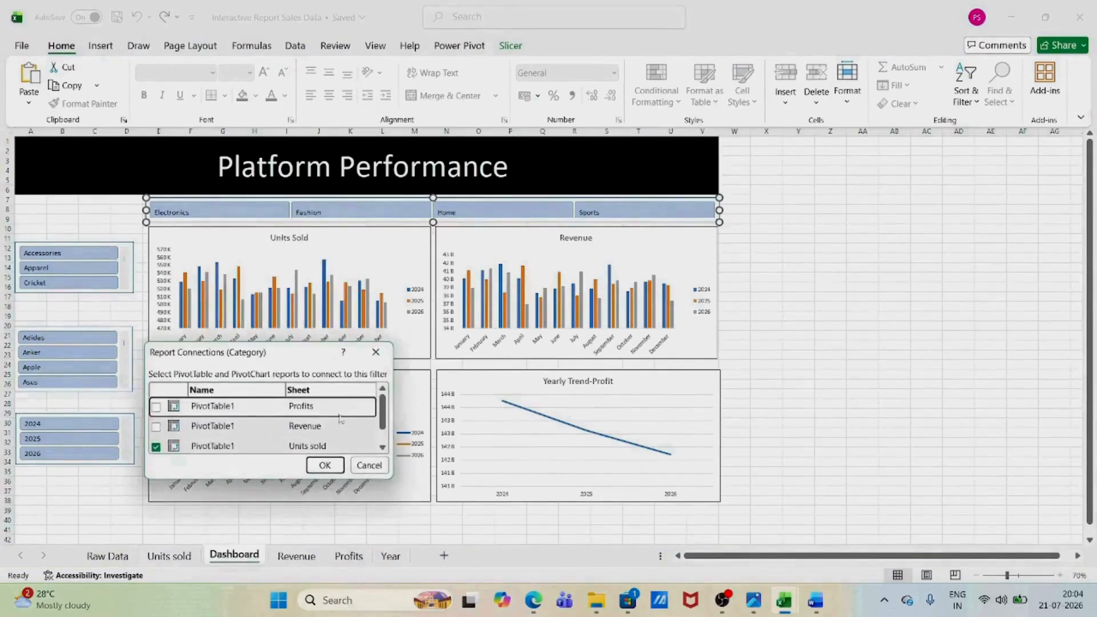
{"action": "mouse_move", "coordinate": [382, 405]}
{"action": "left_mouse_down"}
{"action": "mouse_move", "coordinate": [383, 421]}
{"action": "mouse_move", "coordinate": [383, 406]}
{"action": "left_mouse_up"}
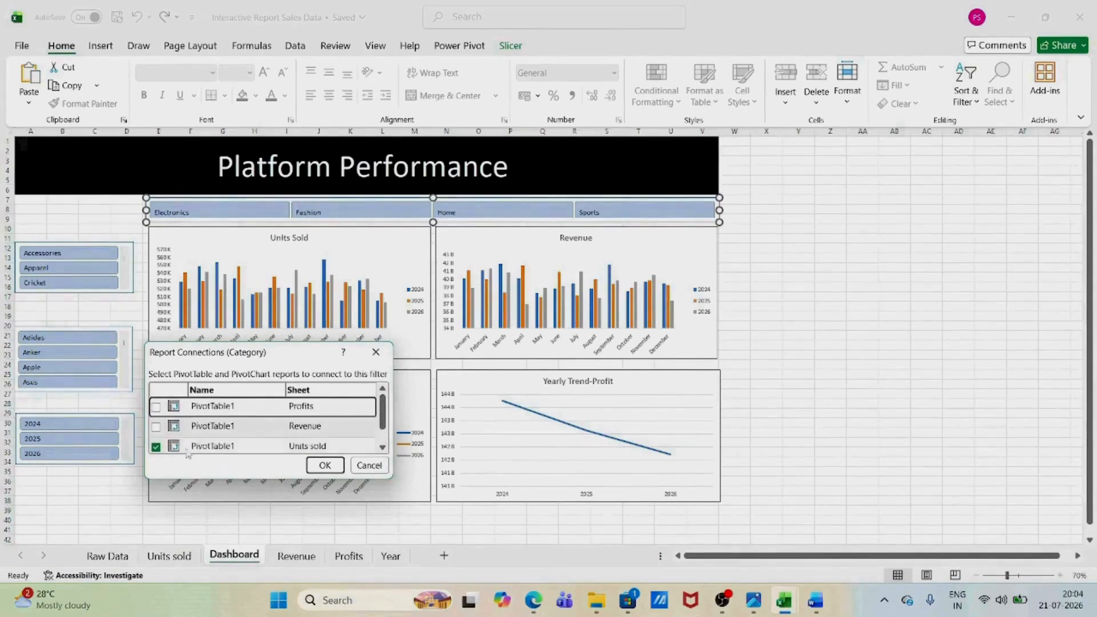
{"action": "left_click", "coordinate": [156, 407]}
{"action": "left_click", "coordinate": [156, 427]}
{"action": "left_click_drag", "start_coordinate": [383, 412], "coordinate": [383, 427]}
{"action": "left_click", "coordinate": [156, 444]}
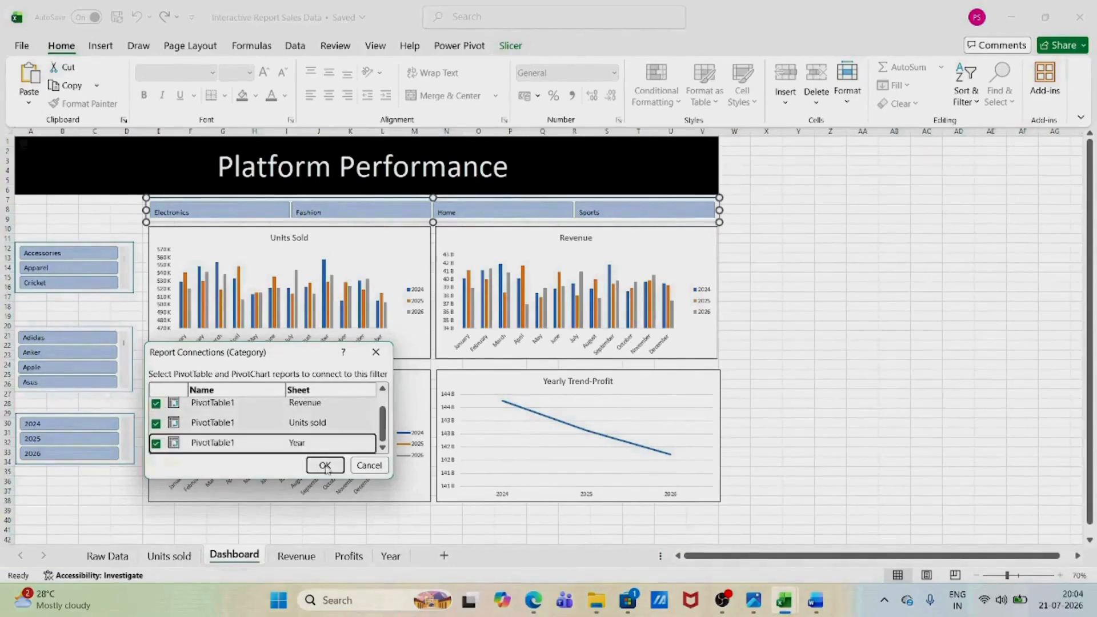
{"action": "left_click", "coordinate": [325, 466]}
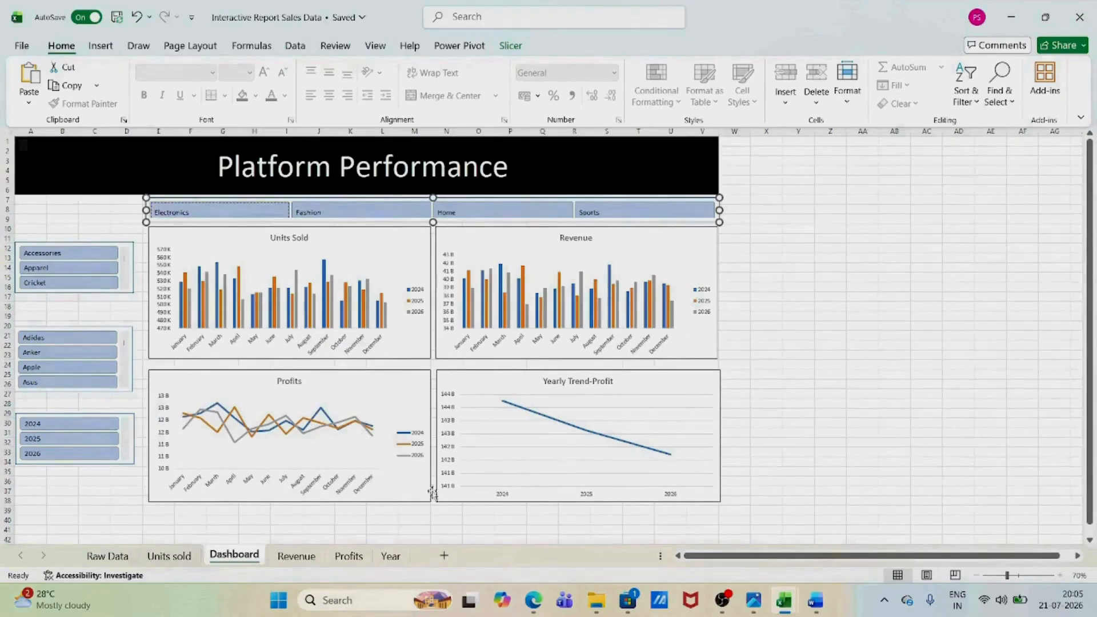
Test the connected category slicer by filtering all charts to Electronics, Fashion, Home and Sports in turn
{"action": "left_click", "coordinate": [218, 216]}
{"action": "left_click", "coordinate": [351, 218]}
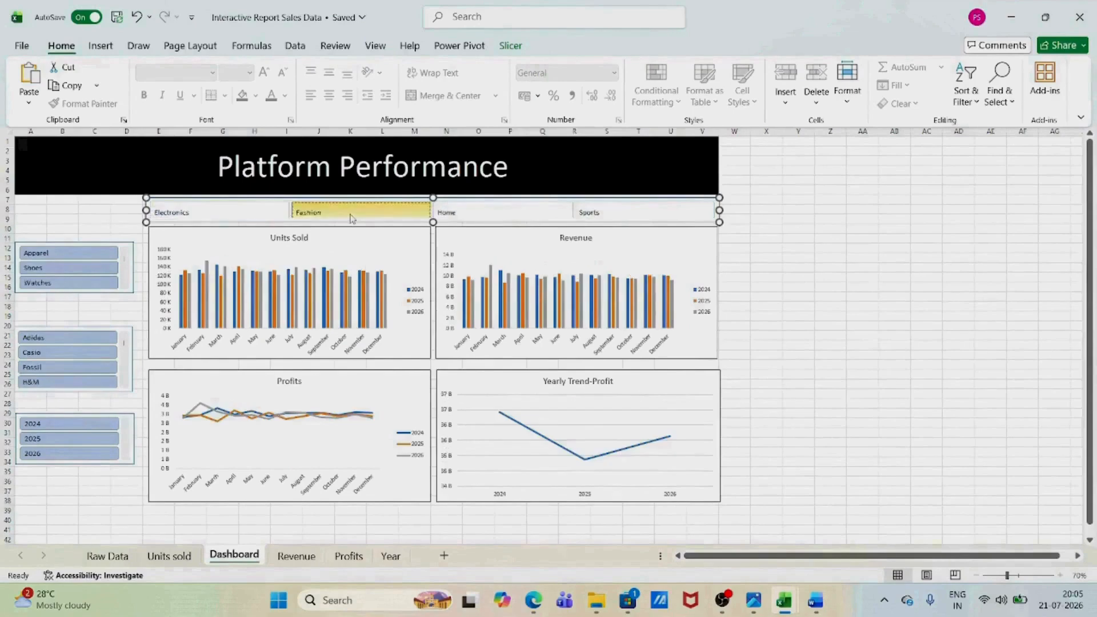
{"action": "left_click", "coordinate": [485, 217]}
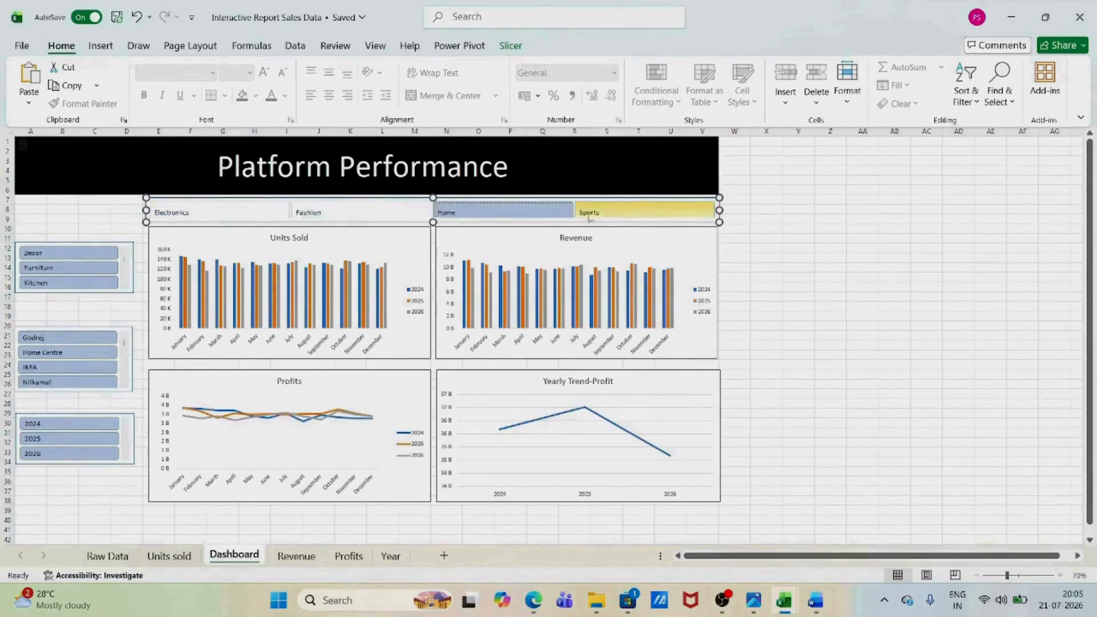
{"action": "left_click", "coordinate": [614, 215]}
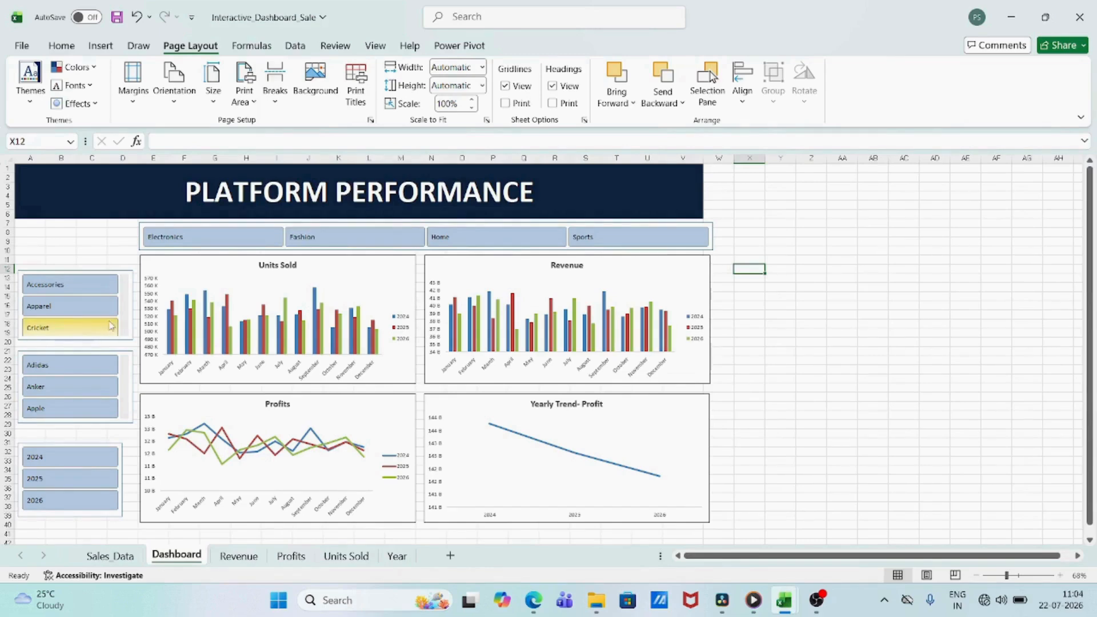
Test the combined slicers in the Interactive_Dashboard_Sale workbook by filtering to Fashion, Shoes, Nike and 2024
{"action": "left_click", "coordinate": [350, 243]}
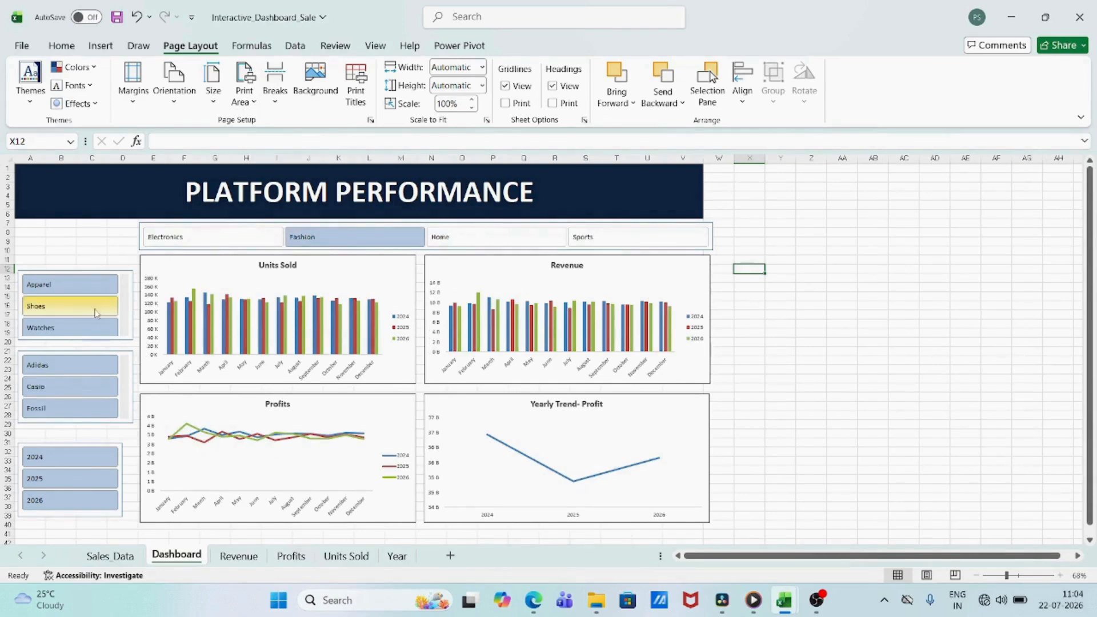
{"action": "left_click", "coordinate": [59, 309]}
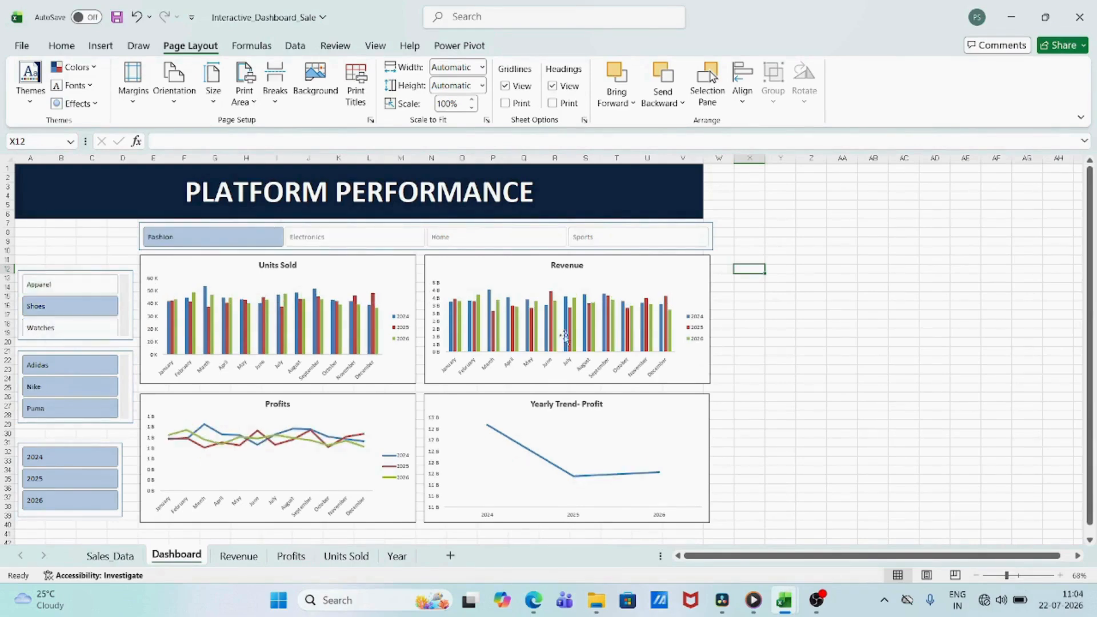
{"action": "left_click", "coordinate": [70, 392]}
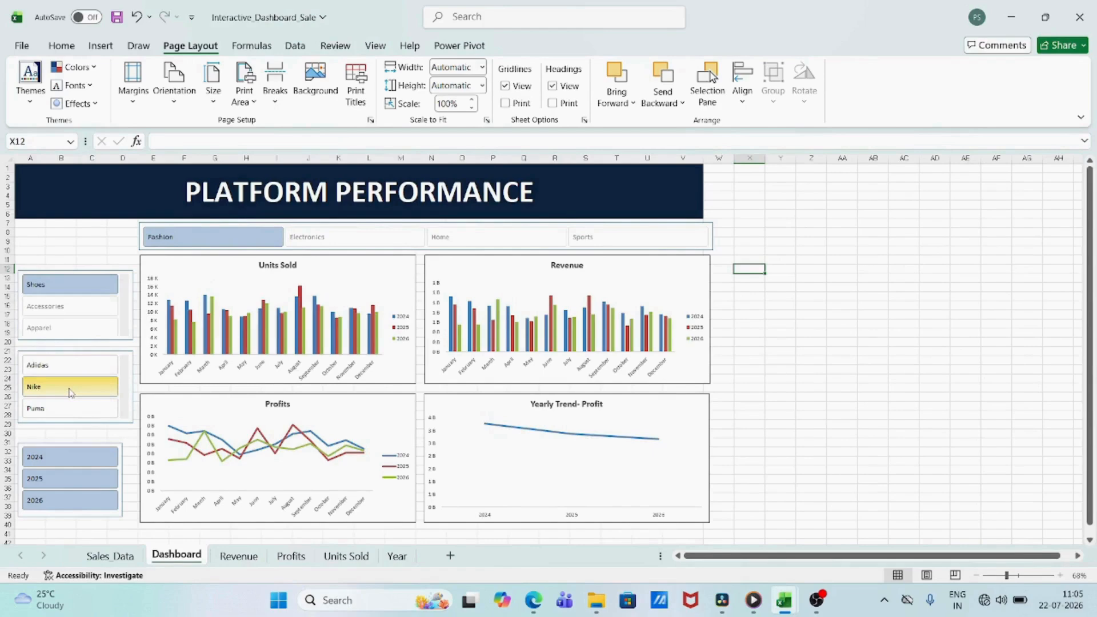
{"action": "left_click", "coordinate": [63, 460]}
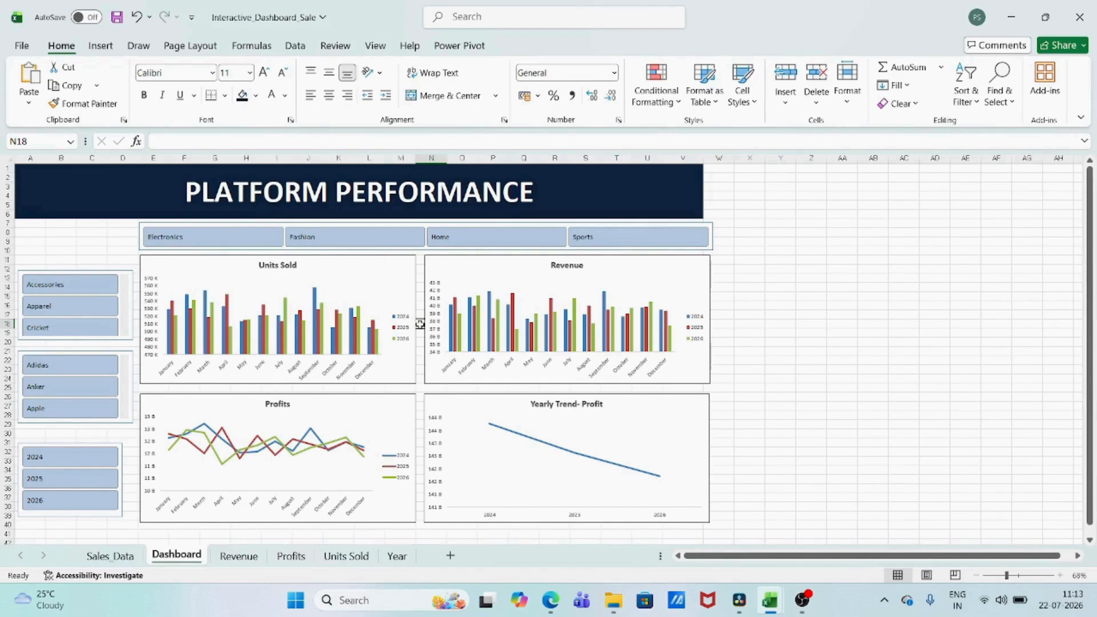
Try different colour styles on the category slicer and apply the light purple one
{"action": "left_click", "coordinate": [372, 249]}
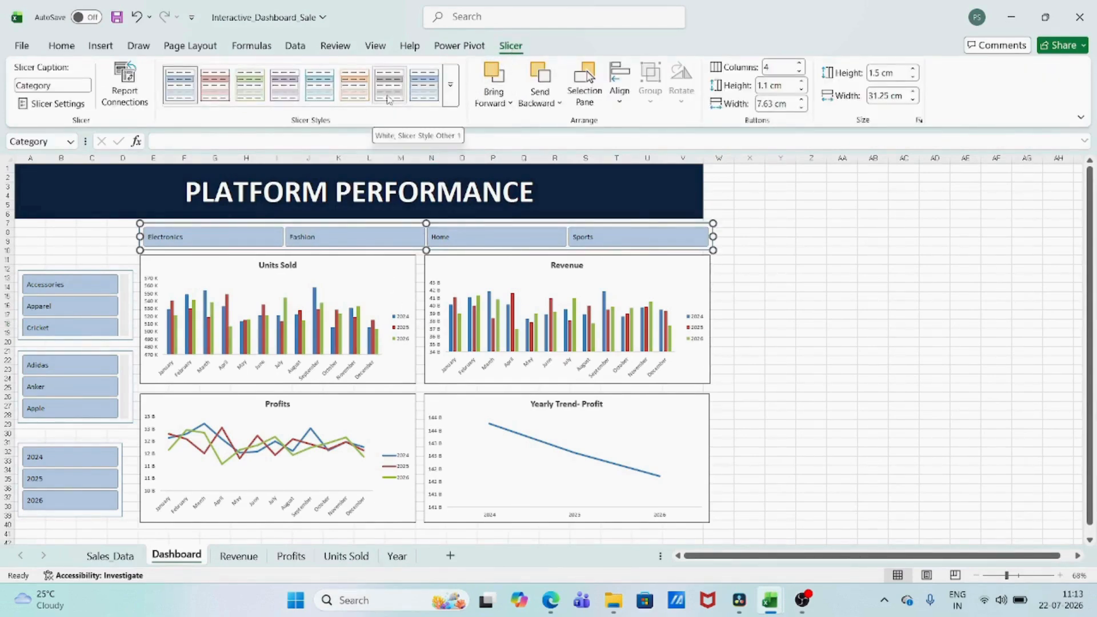
{"action": "left_click", "coordinate": [247, 89]}
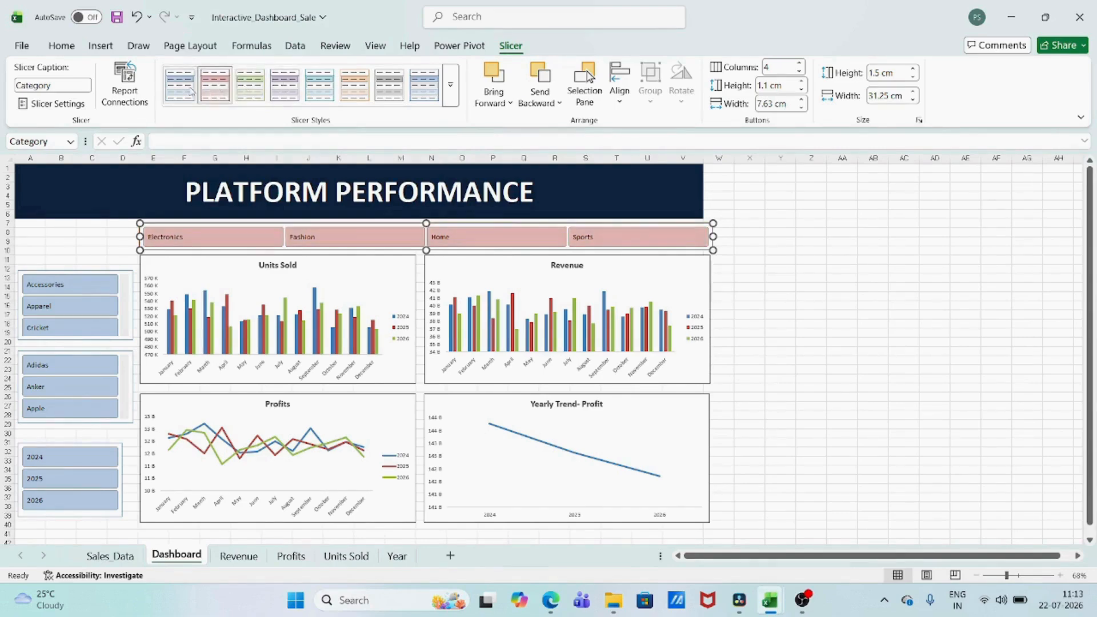
{"action": "left_click", "coordinate": [284, 86]}
Hide the gridlines and the row and column headings on the Dashboard sheet
{"action": "left_click", "coordinate": [374, 46]}
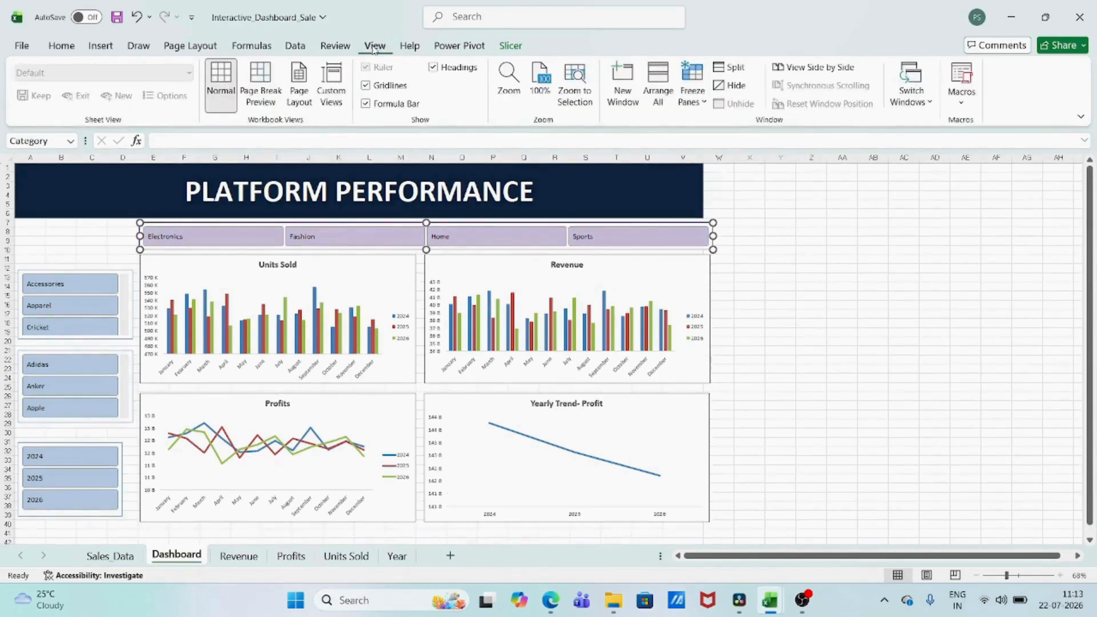
{"action": "left_click", "coordinate": [366, 85]}
{"action": "left_click", "coordinate": [433, 67]}
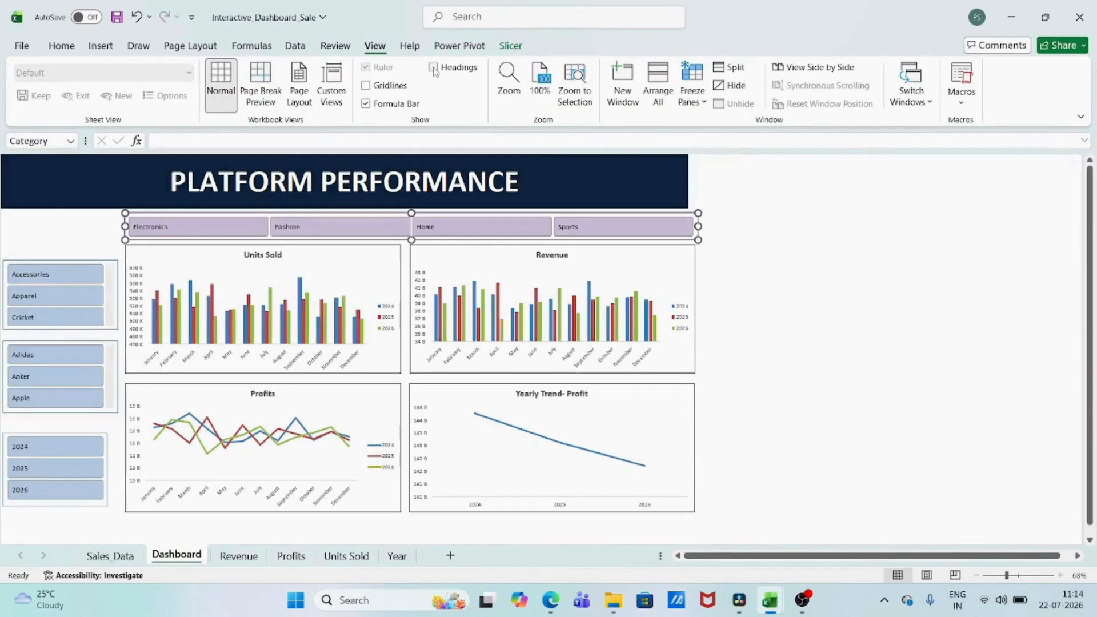
Fill the Units Sold chart's background with a light blue theme colour
{"action": "left_click", "coordinate": [350, 255]}
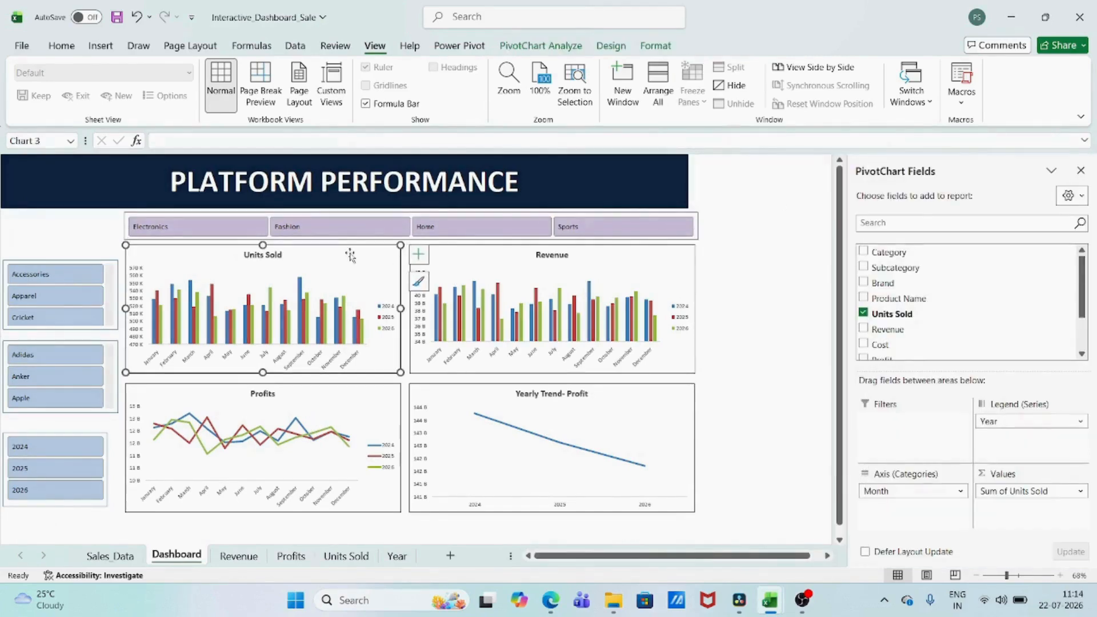
{"action": "left_click", "coordinate": [656, 46]}
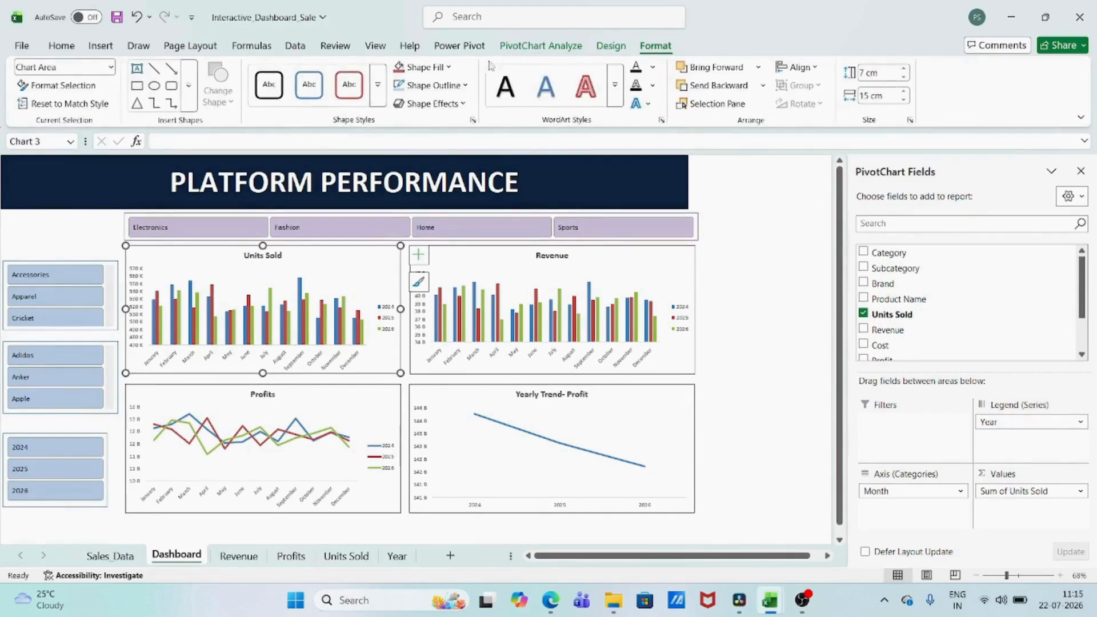
{"action": "left_click", "coordinate": [449, 67]}
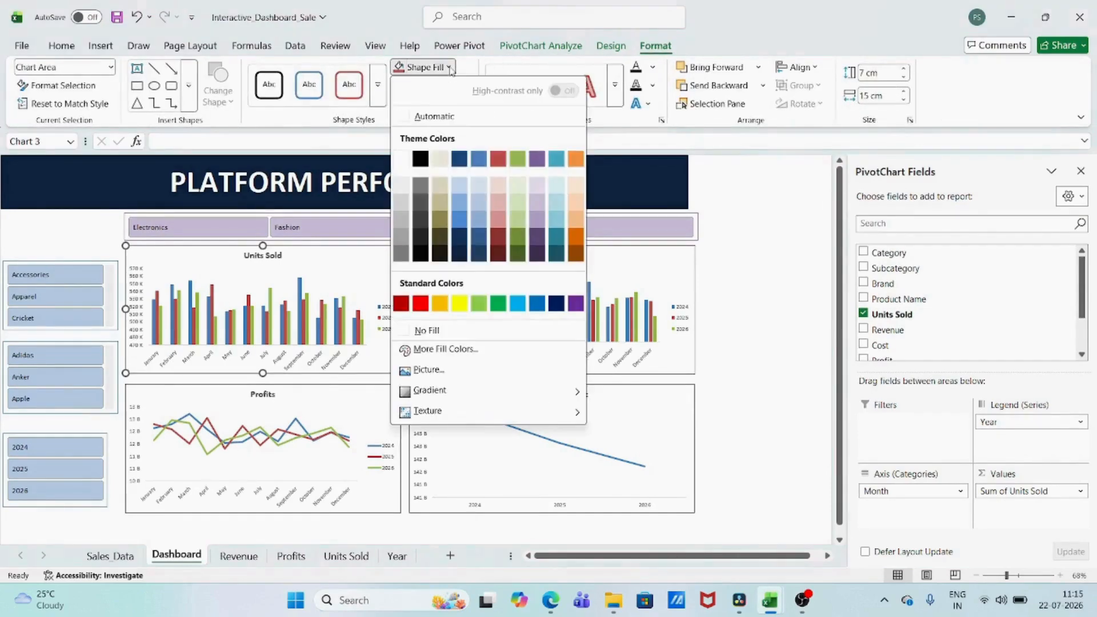
{"action": "left_click", "coordinate": [459, 184]}
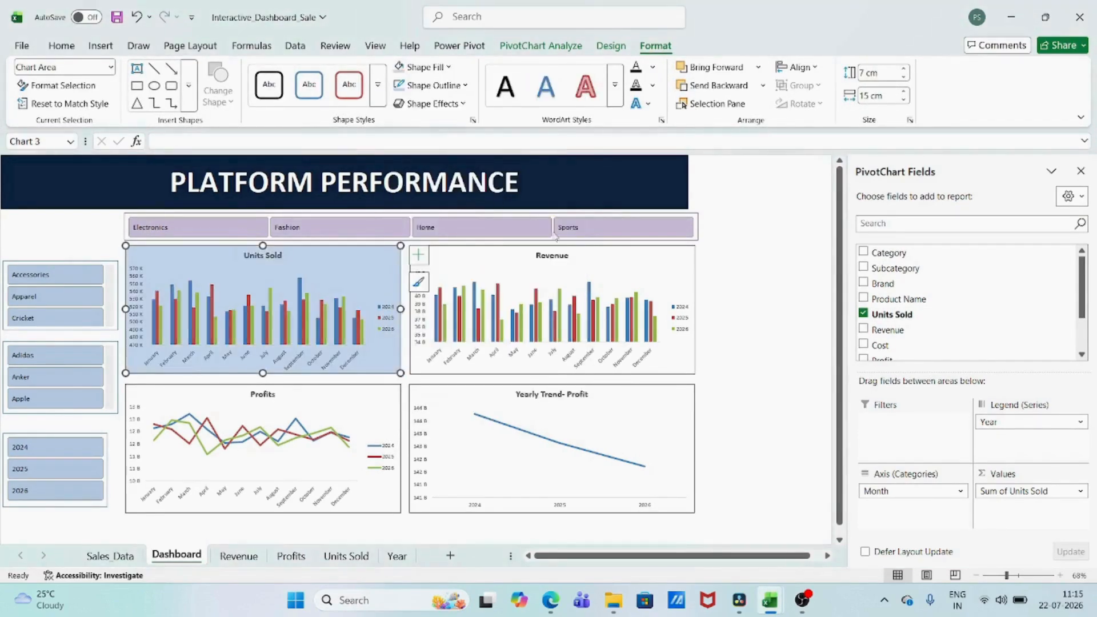
Preview built-in workbook themes such as Ion on the dashboard without applying one
{"action": "left_click", "coordinate": [478, 266]}
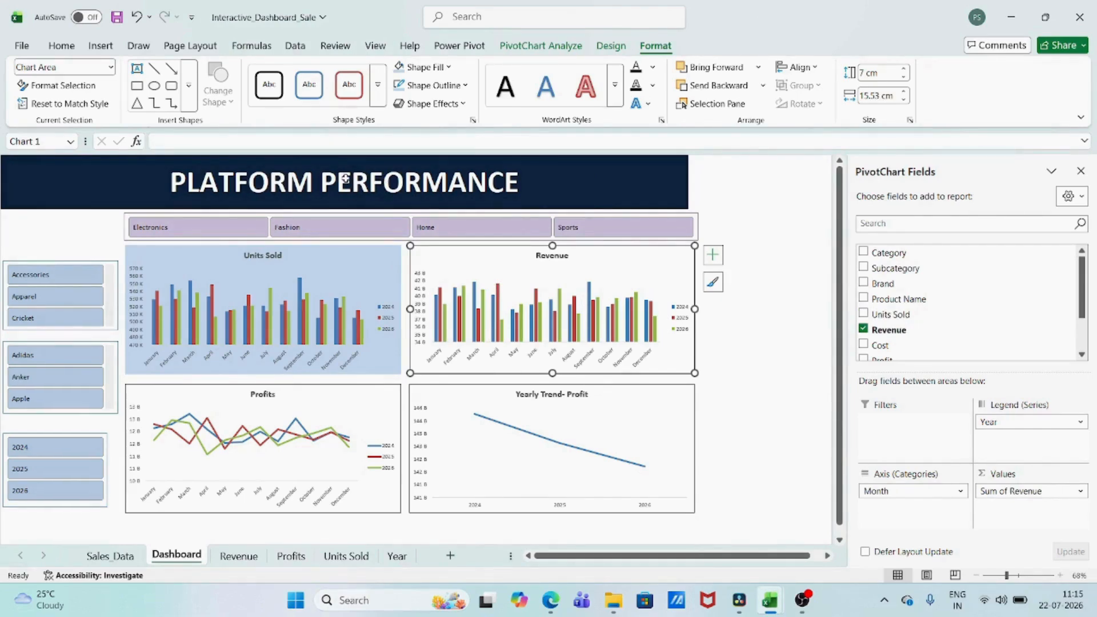
{"action": "left_click", "coordinate": [199, 48]}
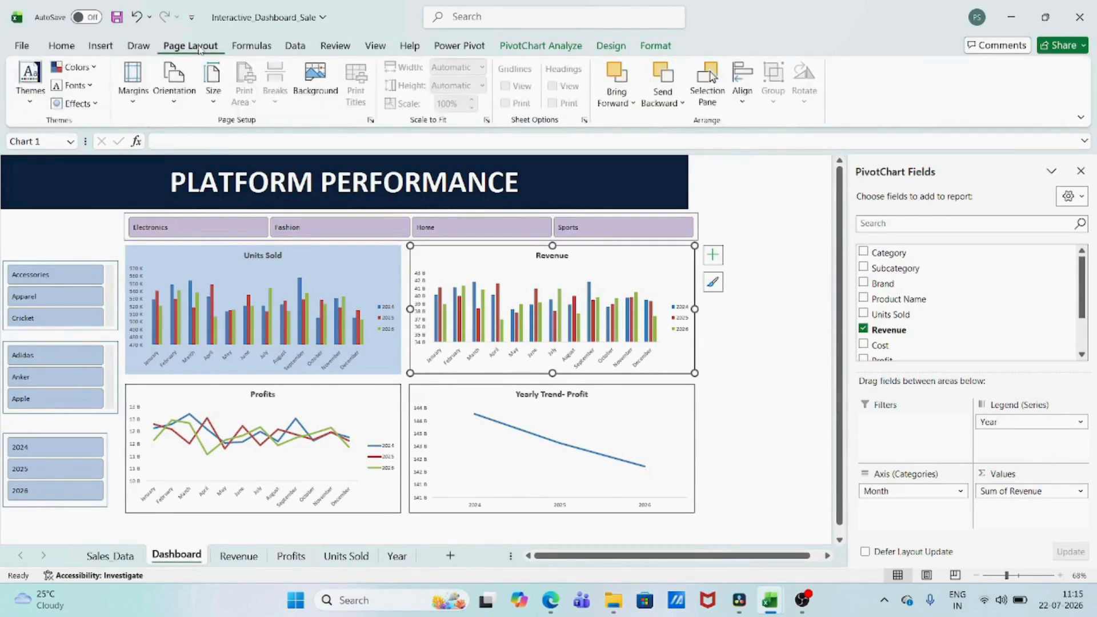
{"action": "left_click", "coordinate": [30, 80]}
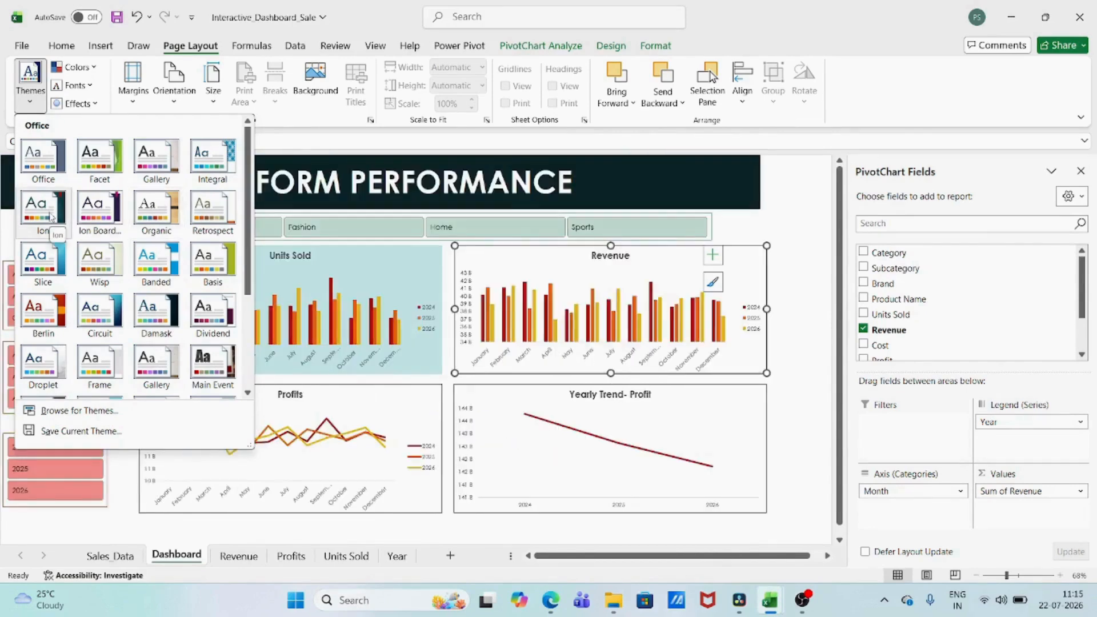
{"action": "left_click", "coordinate": [774, 241]}
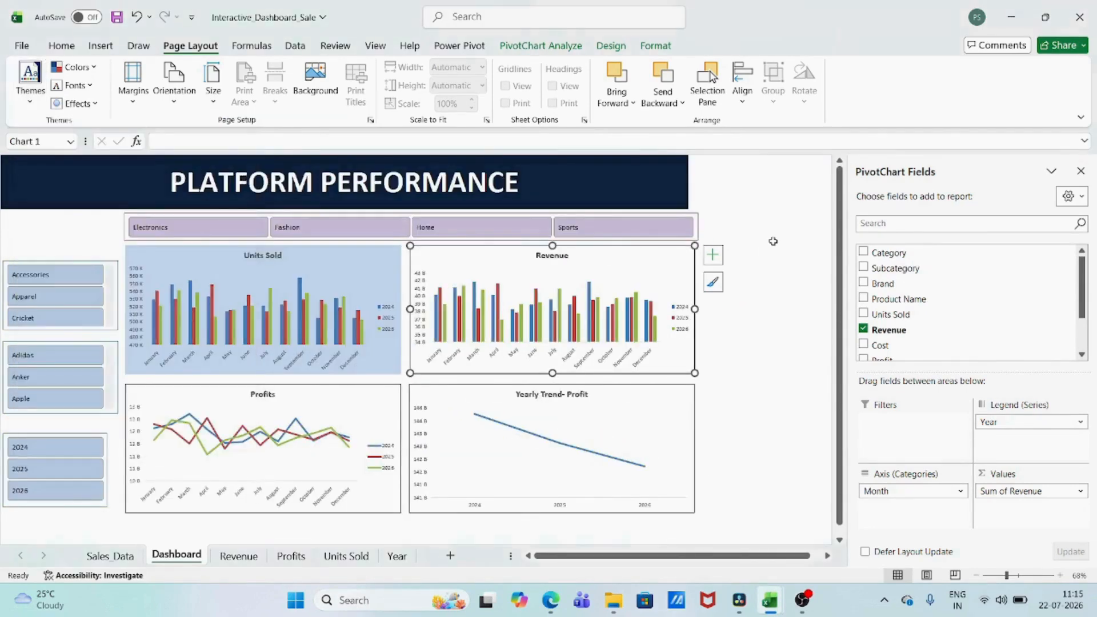